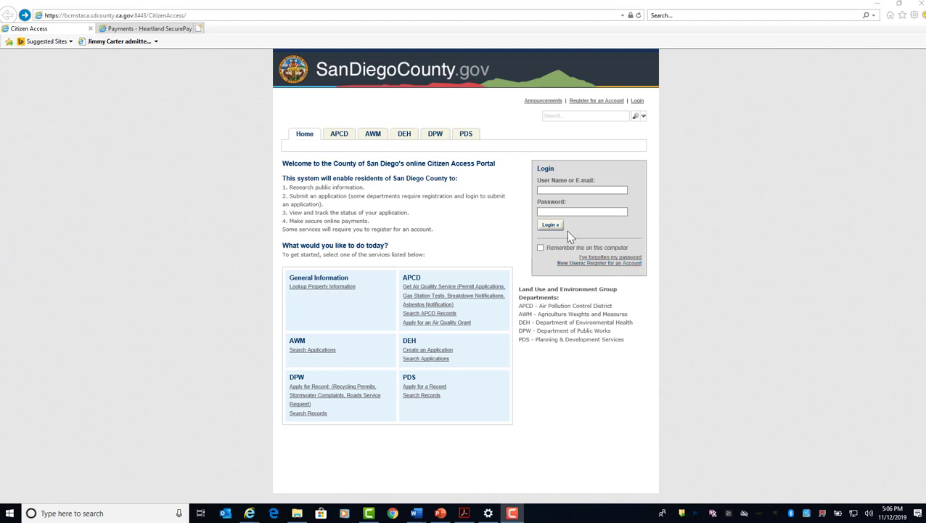
# Try to log in to the Citizen Access portal with the account e-mail and password.
pyautogui.click(556, 189)
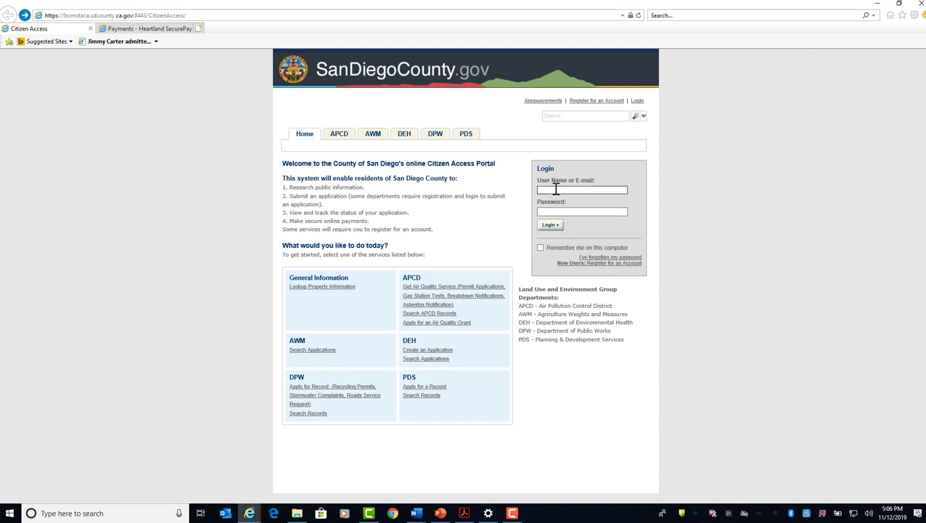
pyautogui.press('Tab')
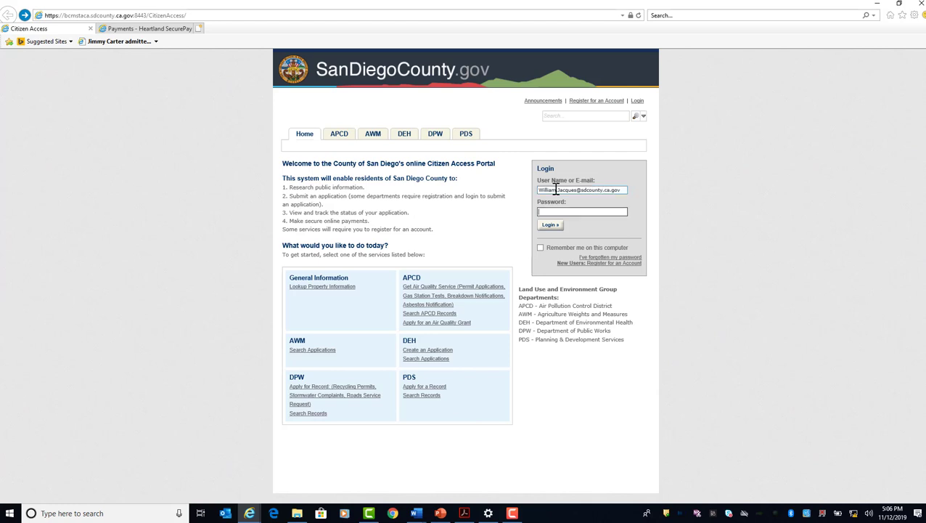
pyautogui.write('********')
pyautogui.click(553, 226)
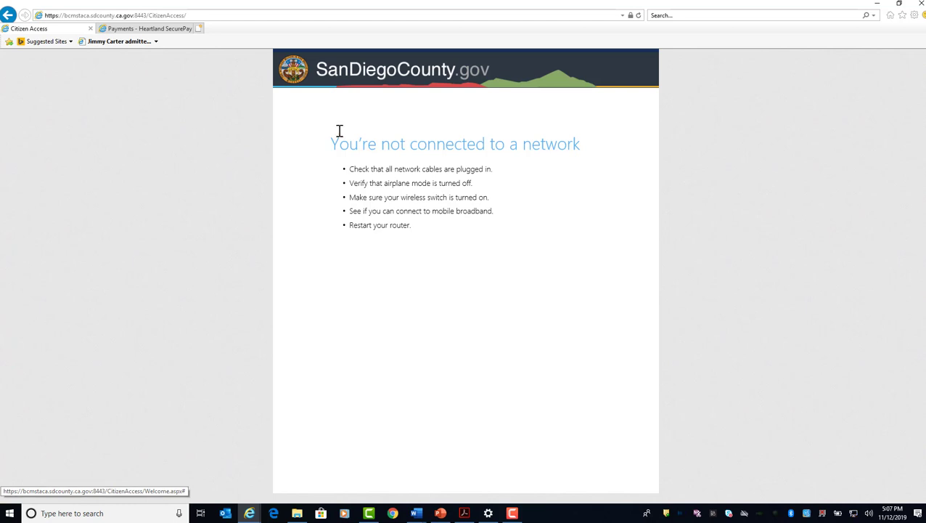
# Reload the Citizen Access page and log in with the account e-mail and password.
pyautogui.click(130, 15)
pyautogui.press('Return')
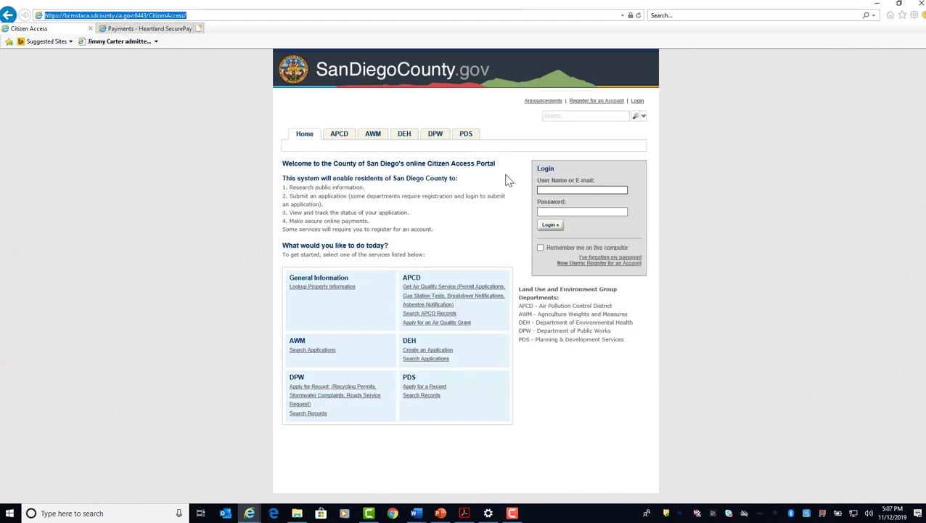
pyautogui.click(561, 190)
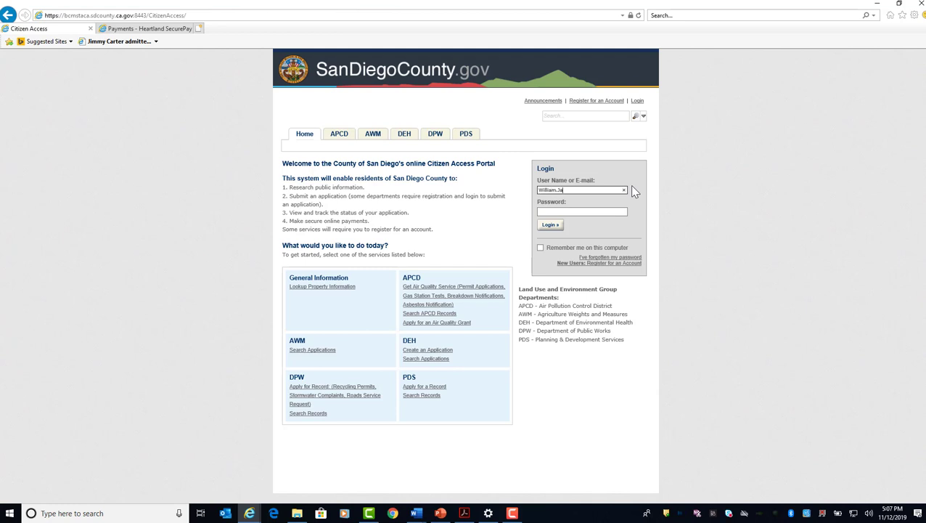
pyautogui.press('Tab')
pyautogui.write('******')
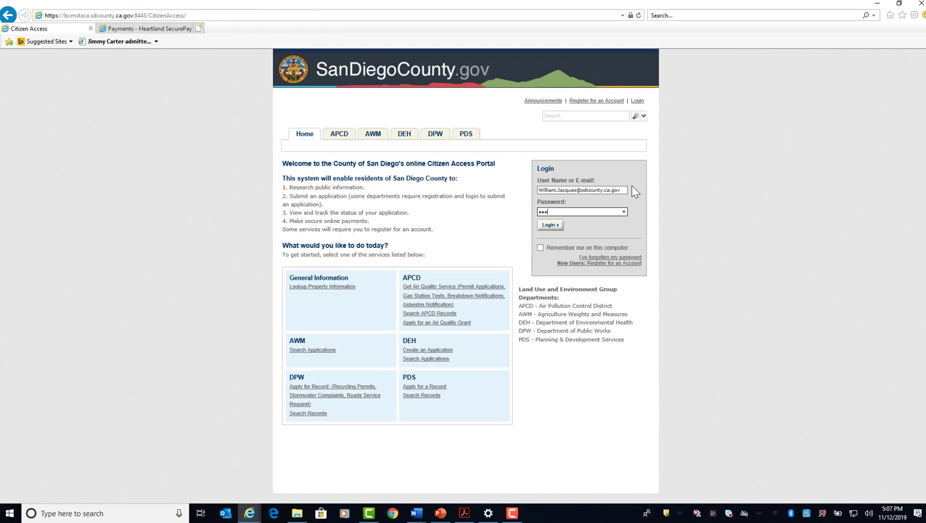
pyautogui.write('***')
pyautogui.click(550, 225)
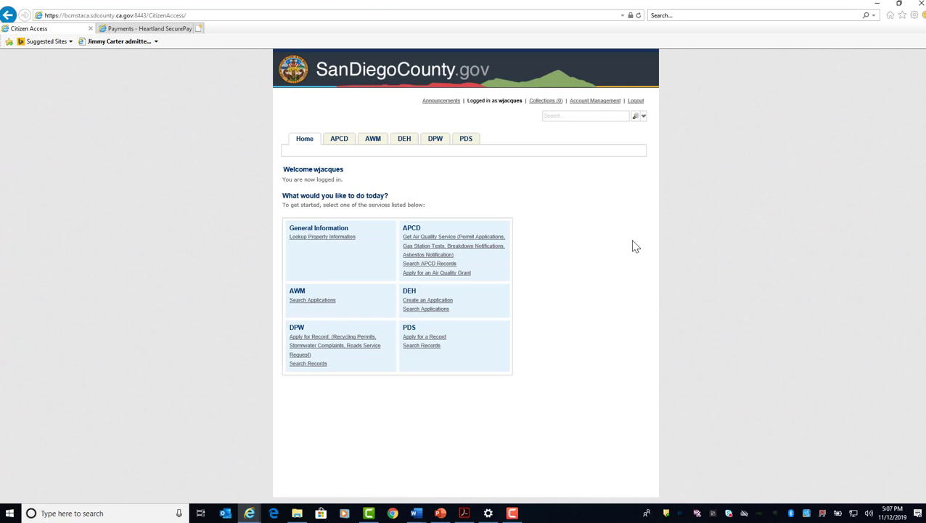
# Open the account management page and review its login, license, contact and trust account information.
pyautogui.click(443, 243)
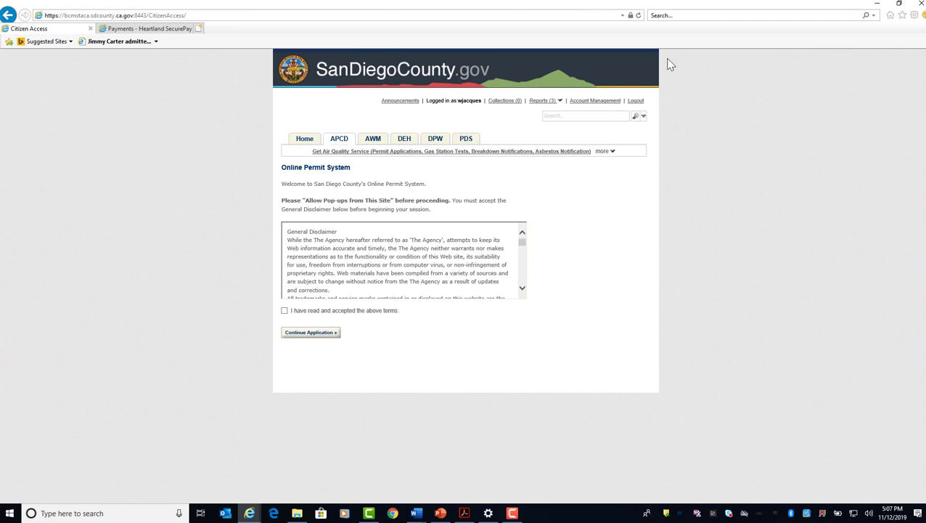
pyautogui.click(602, 101)
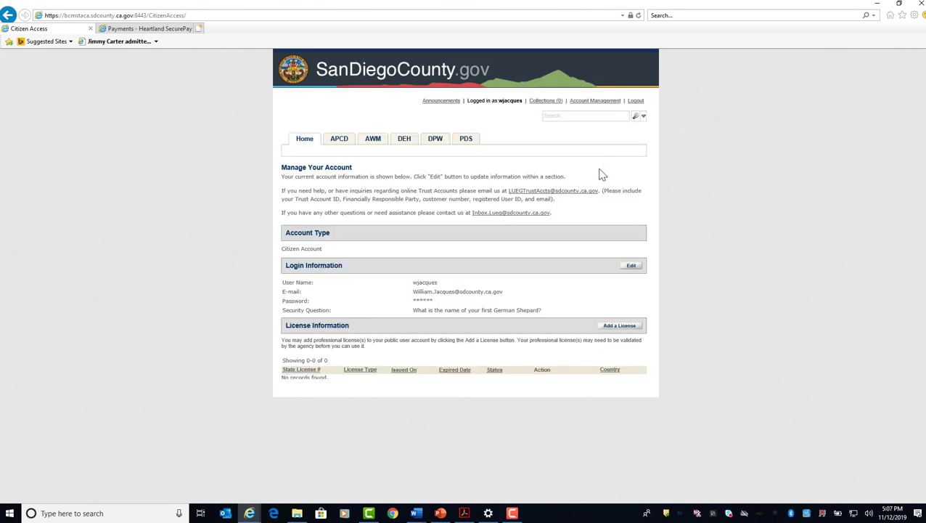
pyautogui.scroll(-2, 564, 319)
pyautogui.scroll(-1, 563, 327)
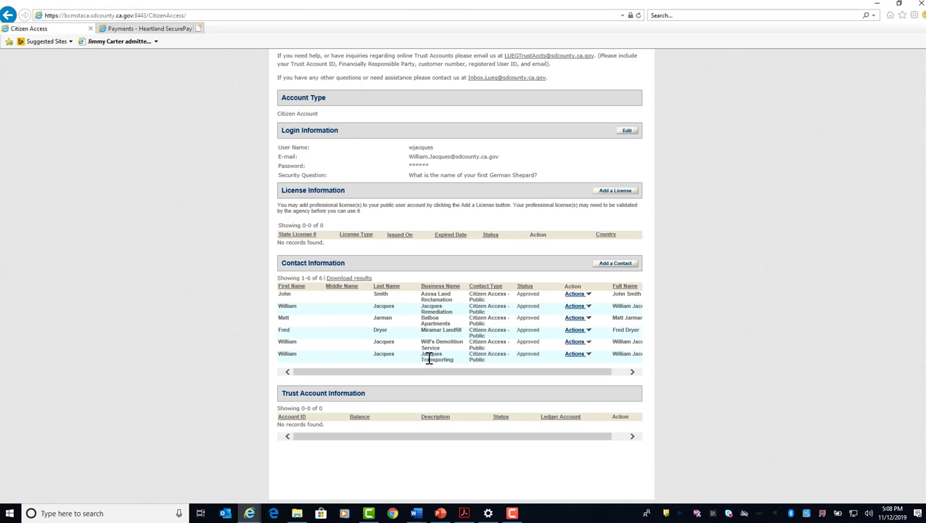
pyautogui.scroll(3, 728, 314)
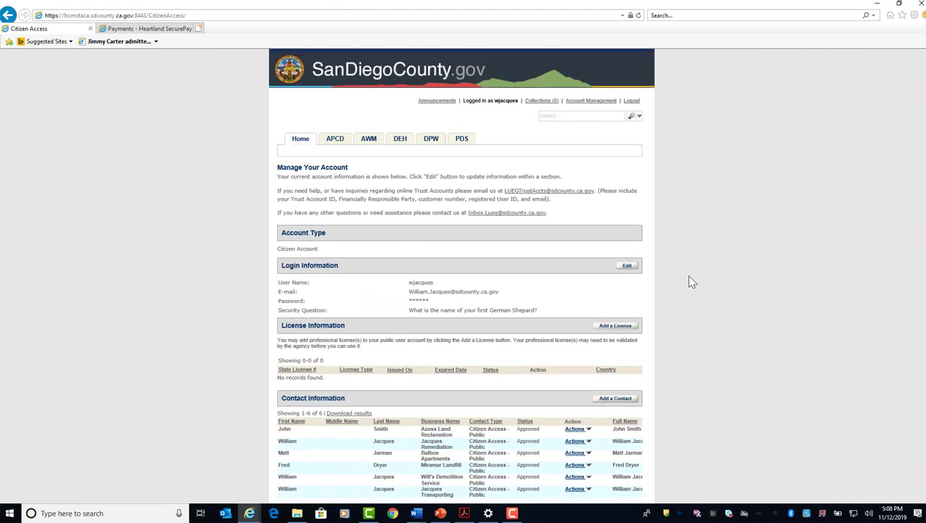
# Open the APCD air quality service application, accept the General Disclaimer terms and continue.
pyautogui.click(332, 142)
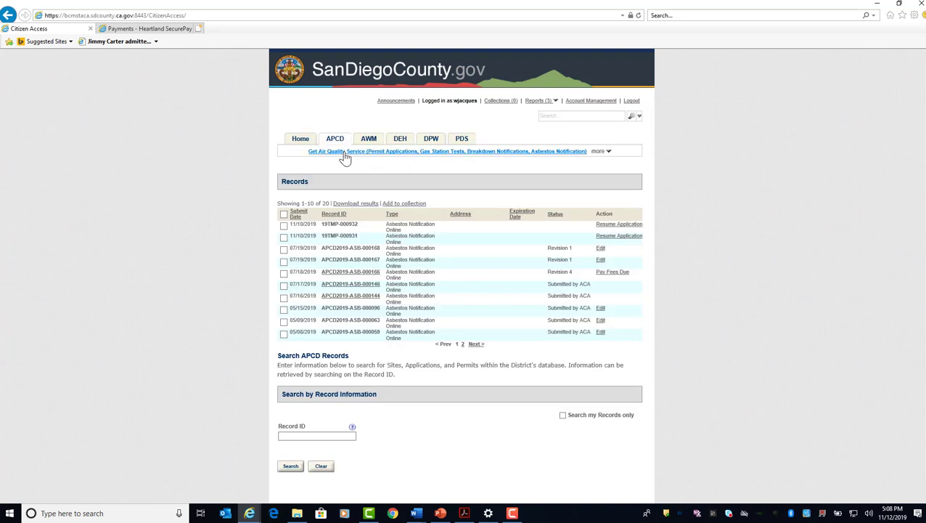
pyautogui.click(345, 152)
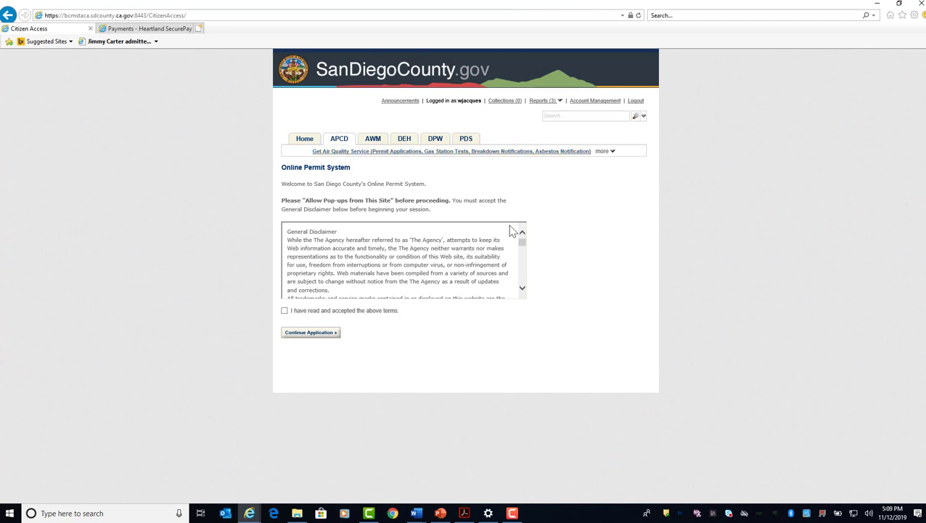
pyautogui.moveTo(523, 249); pyautogui.dragTo(514, 299)
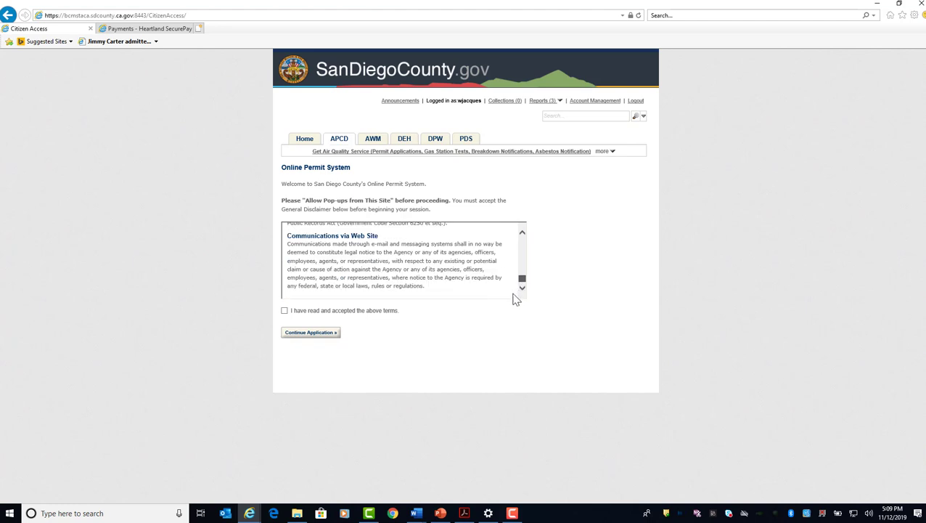
pyautogui.click(285, 311)
pyautogui.click(309, 334)
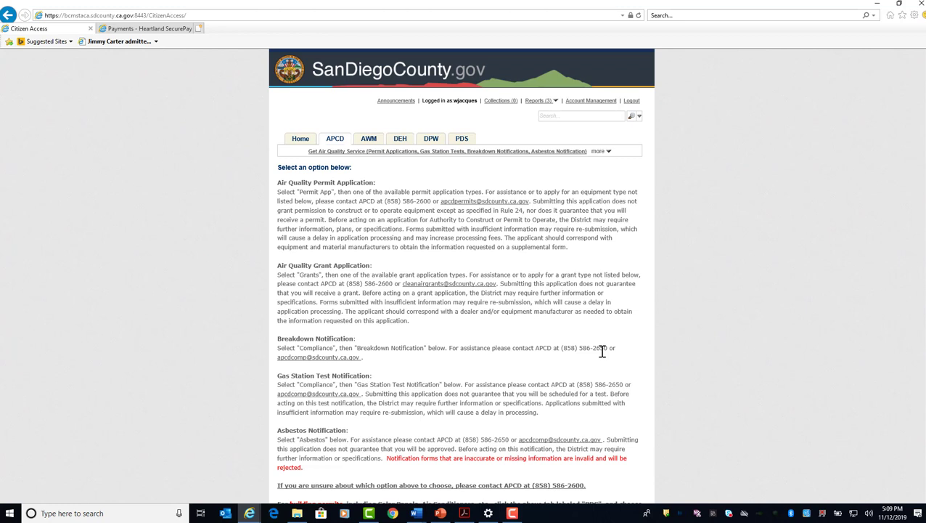
# Choose the Asbestos category for the application and continue past the Revisions-only section.
pyautogui.scroll(-3, 602, 352)
pyautogui.click(393, 403)
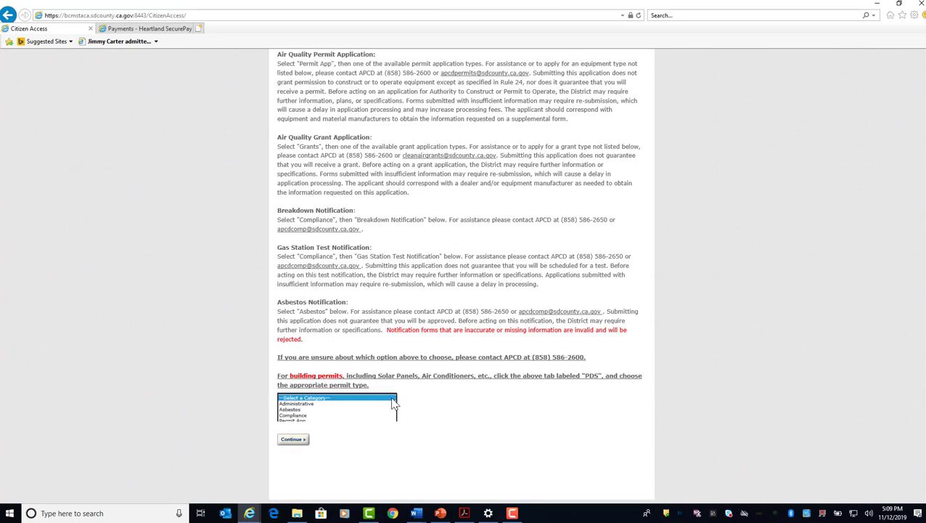
pyautogui.click(324, 409)
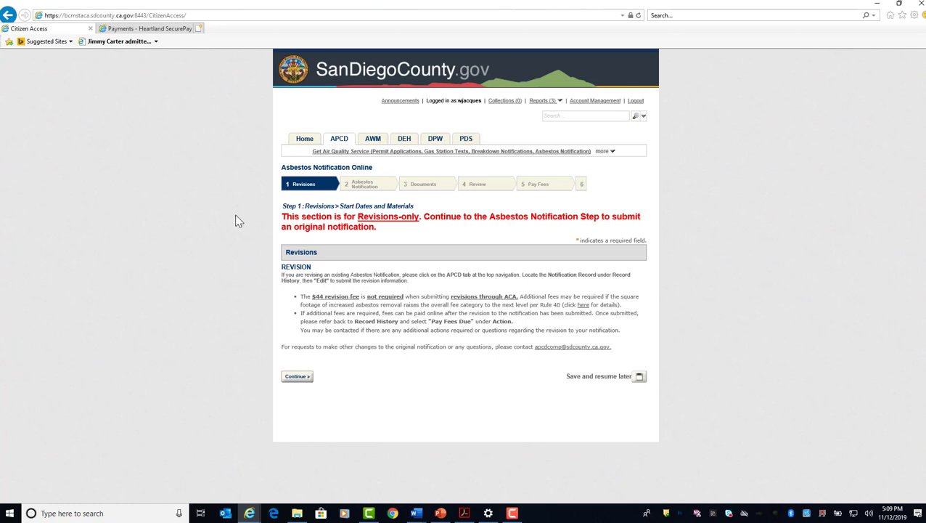
pyautogui.click(296, 376)
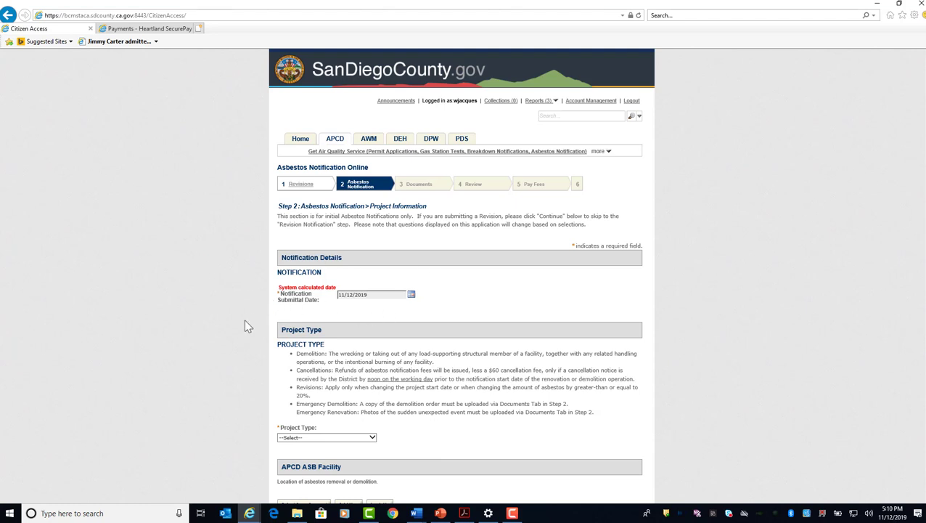
# Set the notification's project type to Renovation and Demolition.
pyautogui.scroll(-5, 244, 320)
pyautogui.scroll(2, 352, 301)
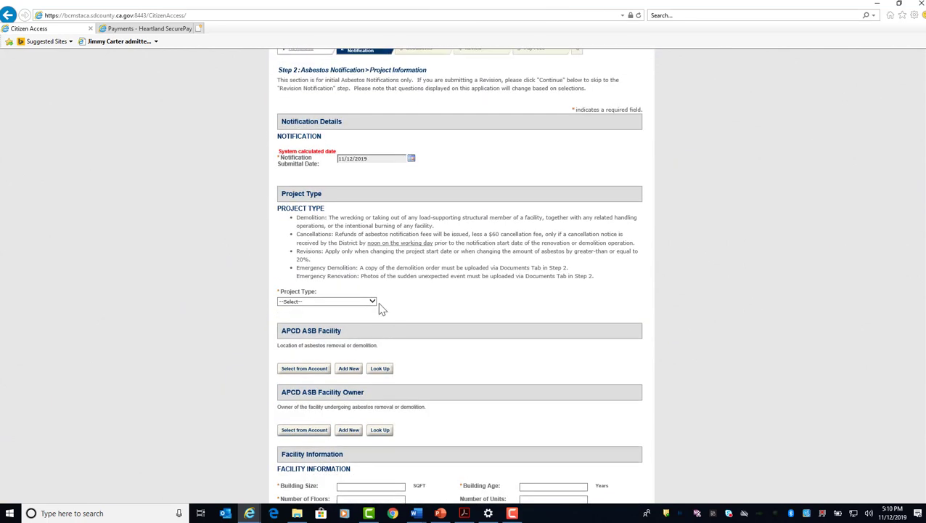
pyautogui.click(374, 302)
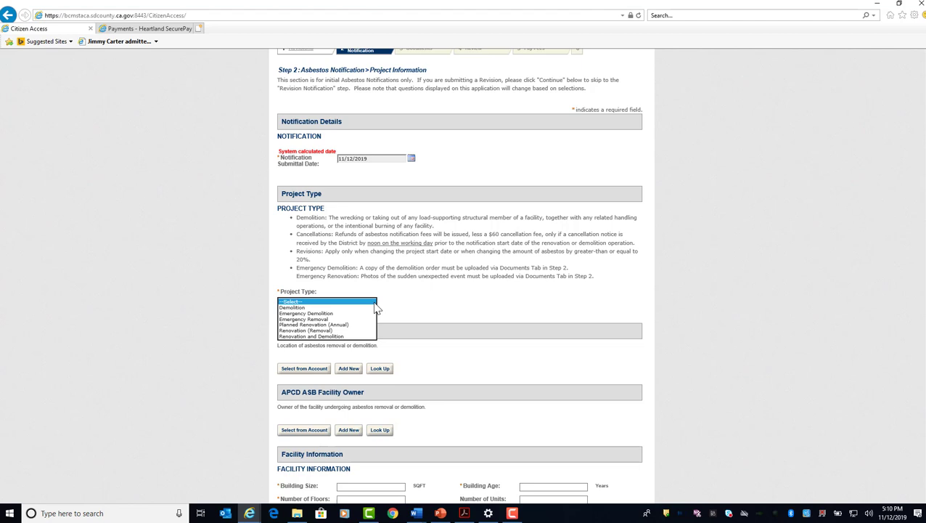
pyautogui.click(345, 337)
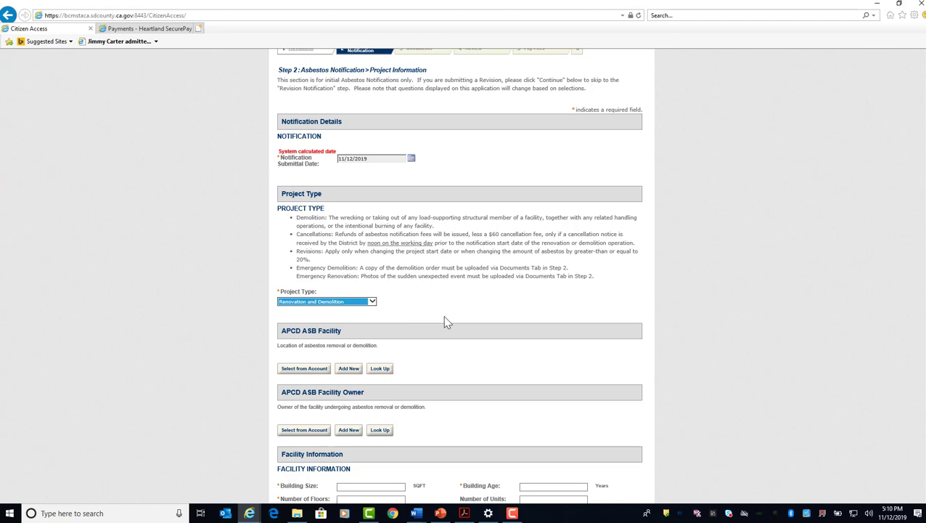
# Add the third account contact, Balboa Apartments, as the APCD ASB Facility.
pyautogui.scroll(-1, 445, 321)
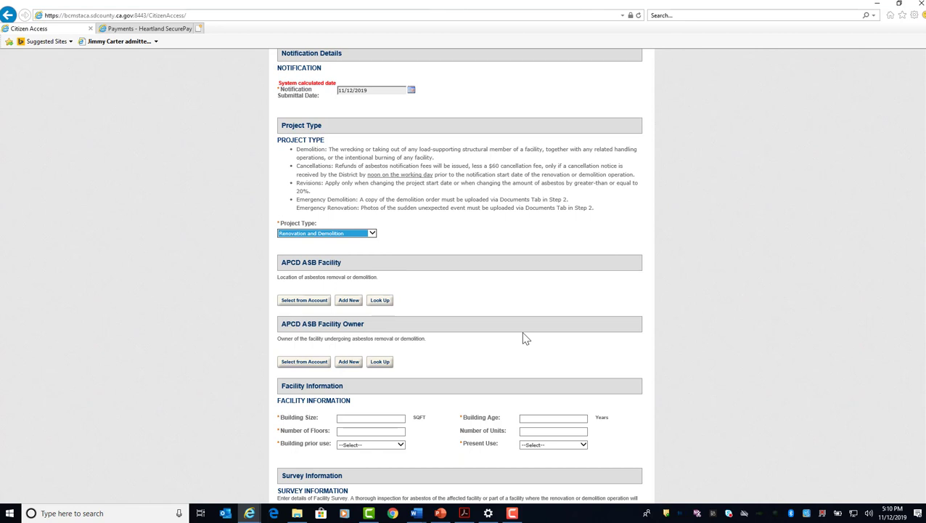
pyautogui.click(304, 303)
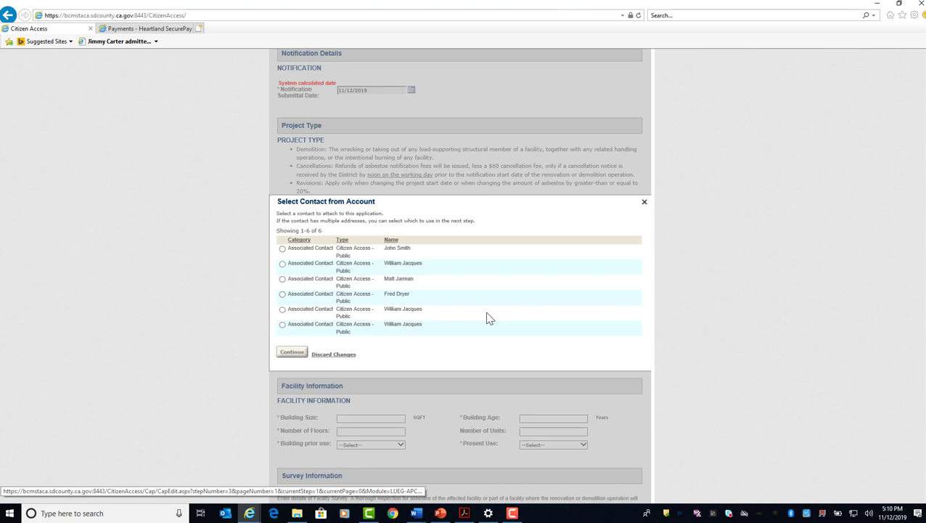
pyautogui.click(282, 278)
pyautogui.click(290, 354)
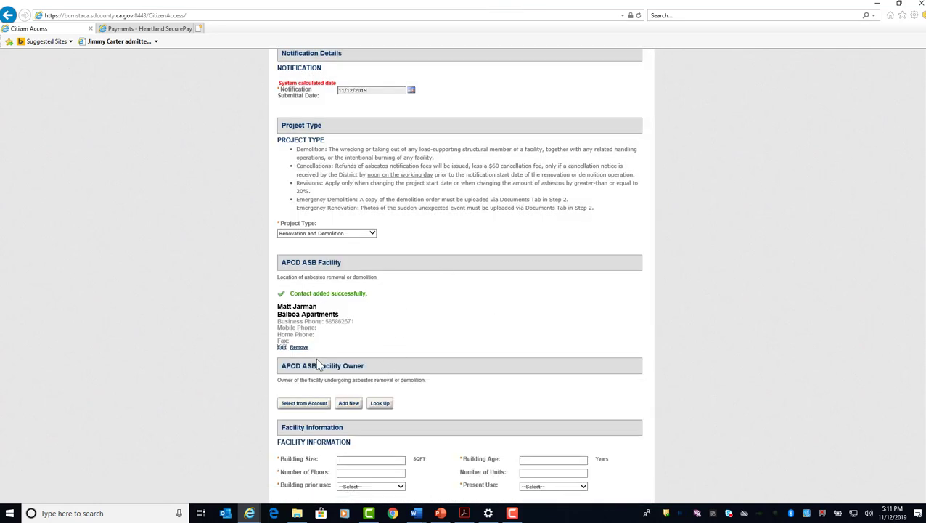
# Add the same Balboa Apartments account contact as the APCD ASB Facility Owner.
pyautogui.click(294, 404)
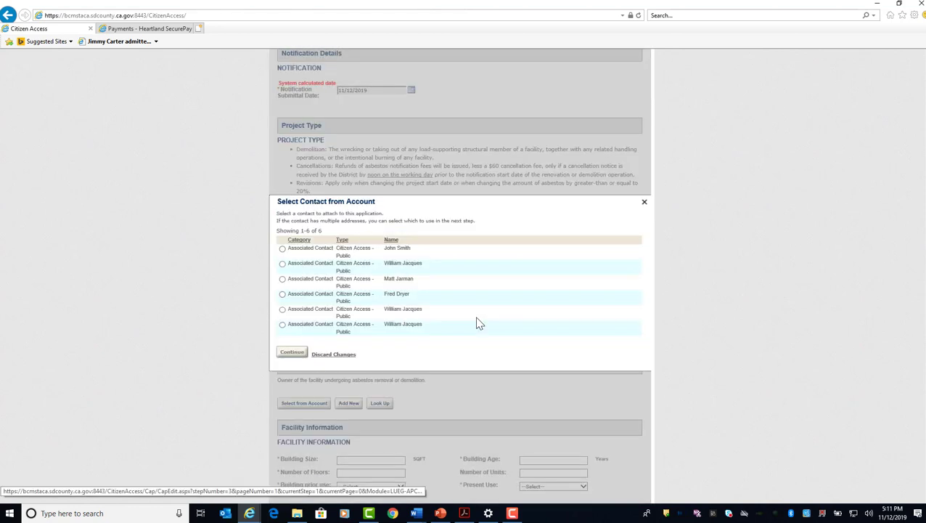
pyautogui.click(282, 278)
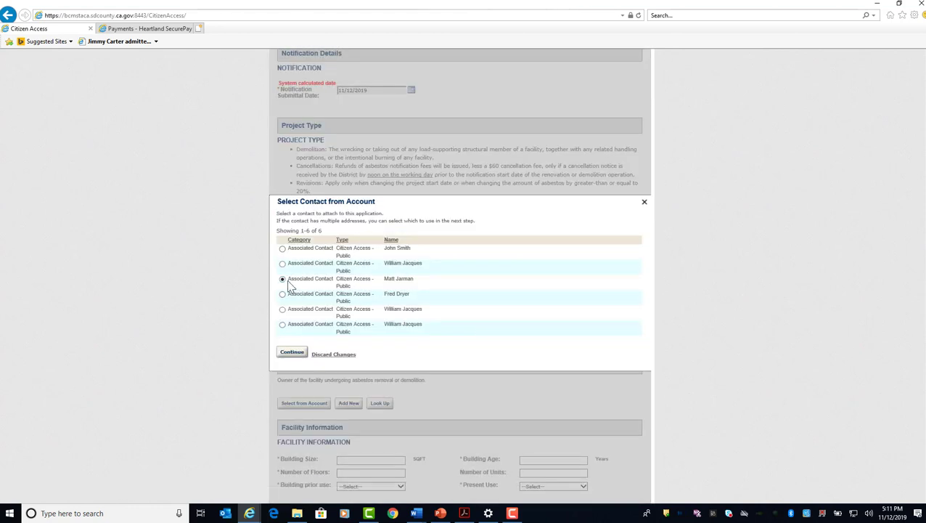
pyautogui.click(293, 353)
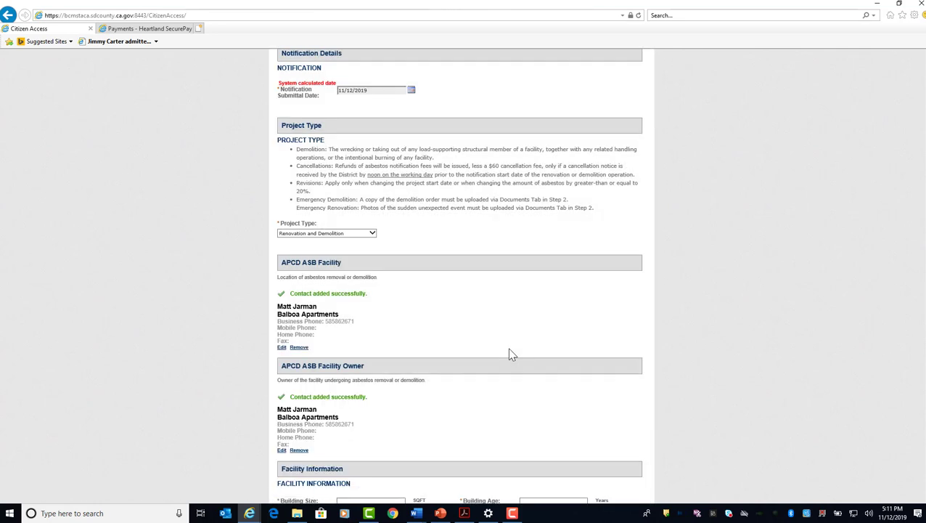
# Fill in the facility's building size as 150000 sq ft, age as 45 years, 2 floors and 15 units.
pyautogui.scroll(-5, 508, 347)
pyautogui.scroll(2, 511, 342)
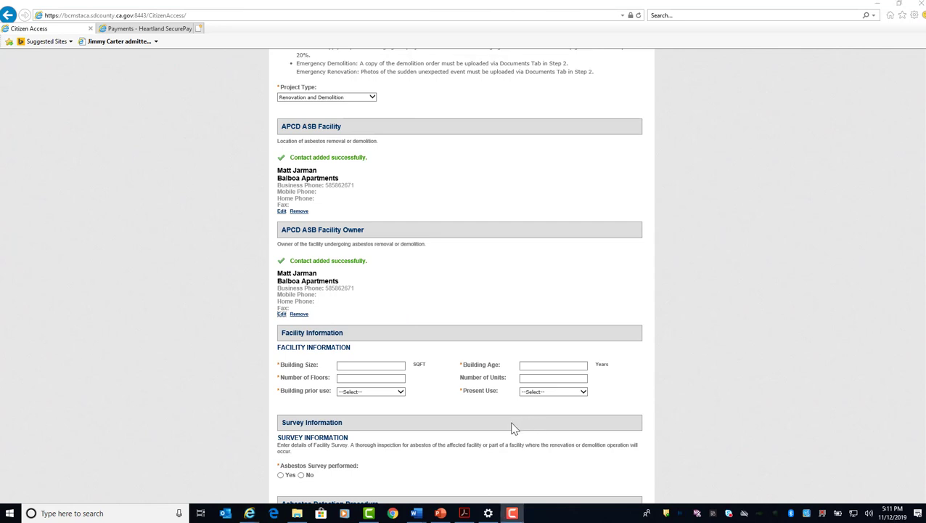
pyautogui.click(350, 366)
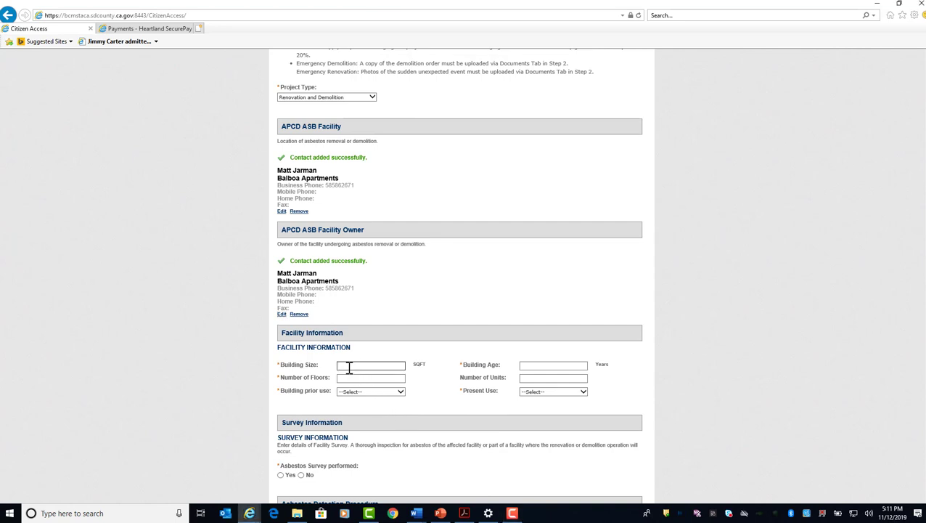
pyautogui.write('150000')
pyautogui.click(539, 367)
pyautogui.write('45')
pyautogui.click(362, 378)
pyautogui.write('2')
pyautogui.click(542, 378)
# Set both the building prior use and the present use to Commercial.
pyautogui.click(387, 392)
pyautogui.click(384, 399)
pyautogui.click(551, 393)
pyautogui.click(553, 399)
# Answer Yes to Asbestos Survey performed, briefly switching to No to compare the fields required for each answer.
pyautogui.scroll(-1, 491, 410)
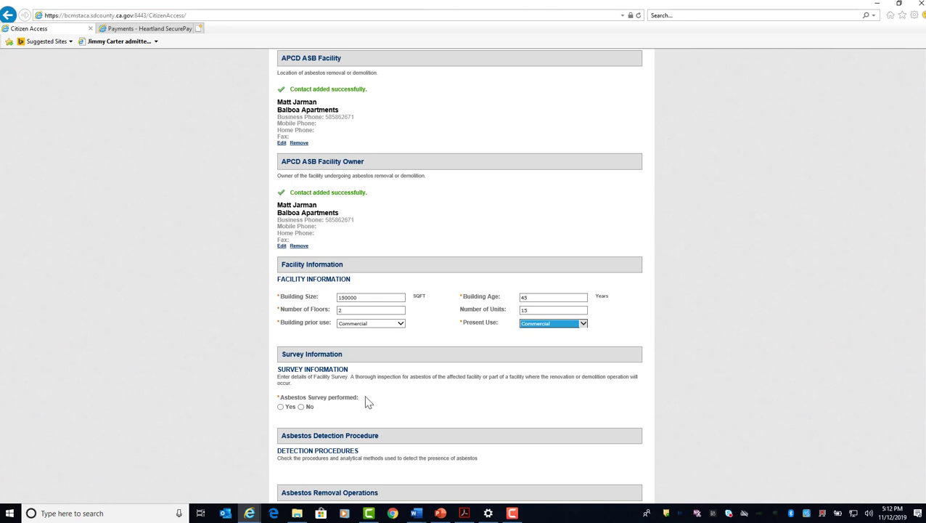
pyautogui.click(280, 406)
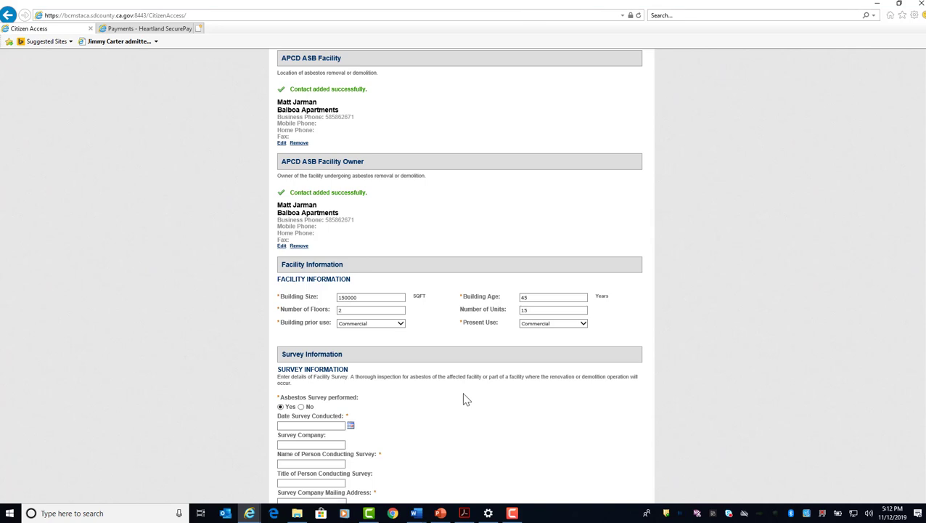
pyautogui.scroll(-3, 464, 399)
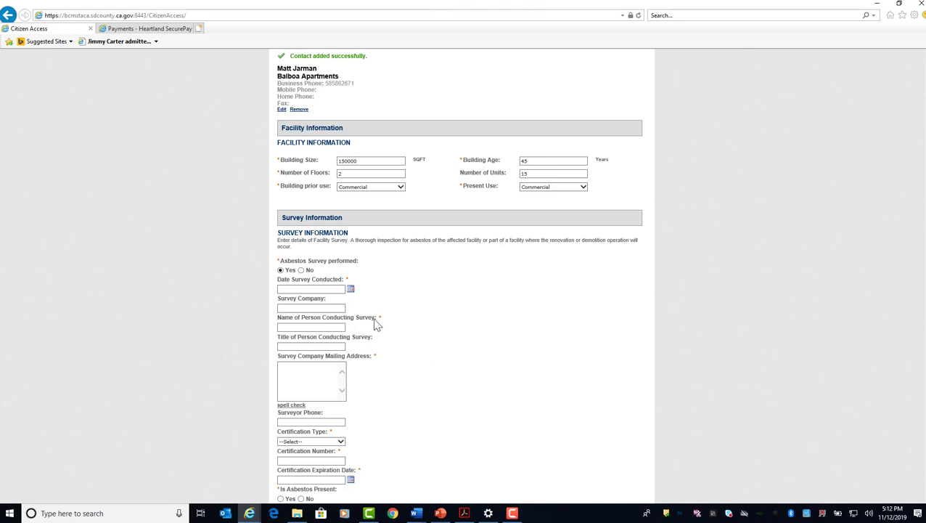
pyautogui.click(301, 269)
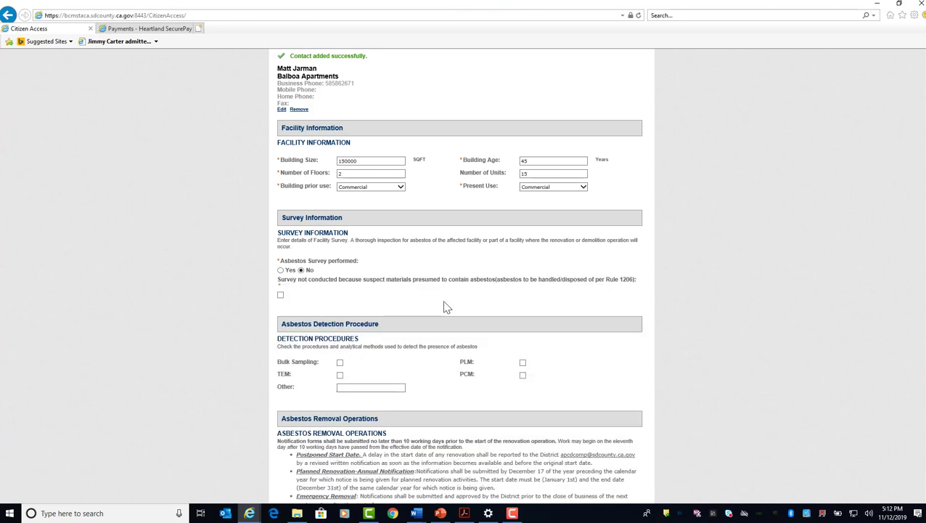
pyautogui.click(281, 270)
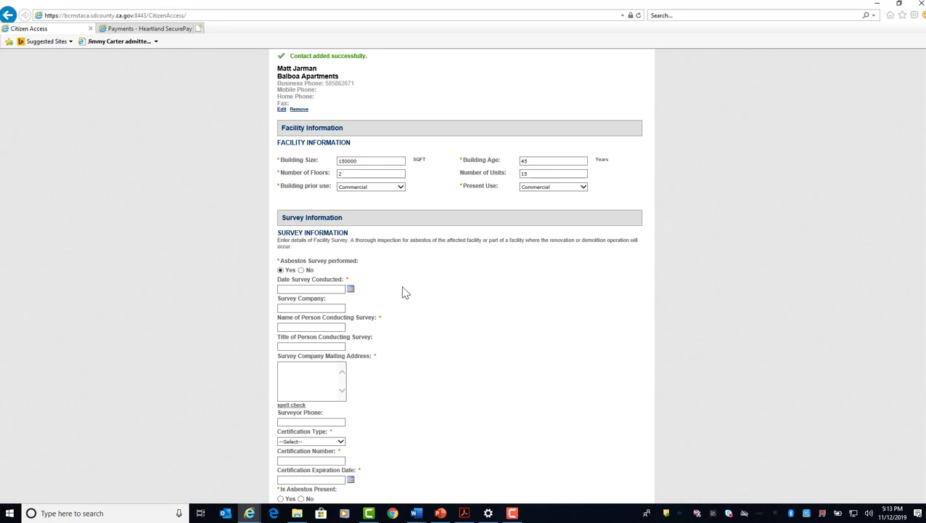
pyautogui.scroll(-1, 403, 291)
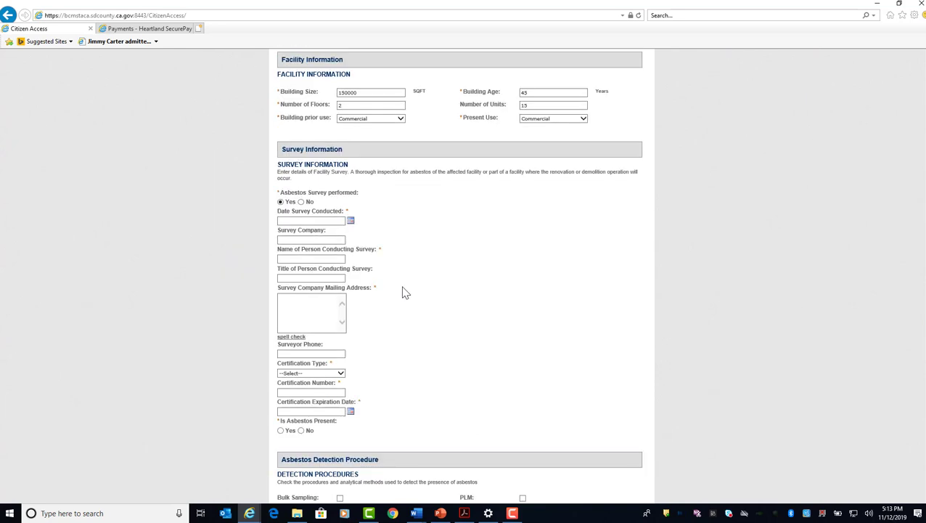
# Set the Date Survey Conducted to 09/18/2019.
pyautogui.click(351, 223)
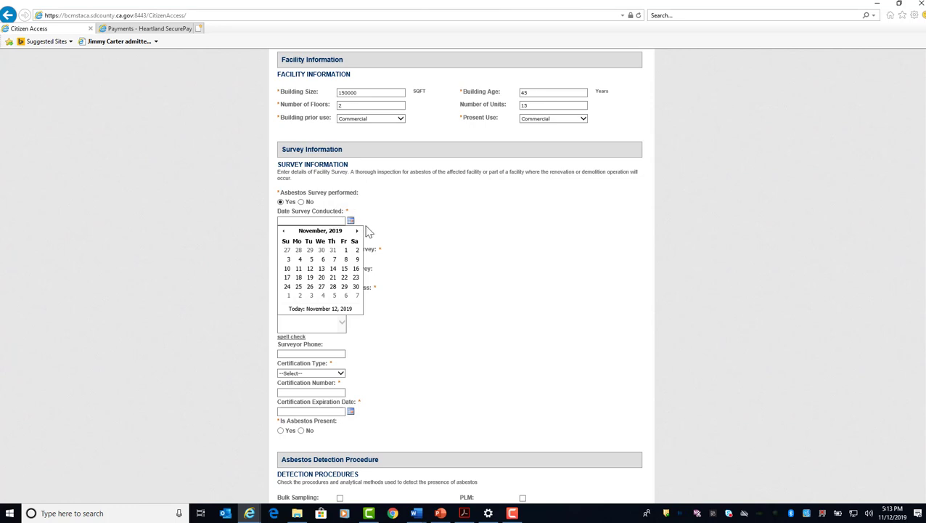
pyautogui.click(283, 234)
pyautogui.click(283, 234)
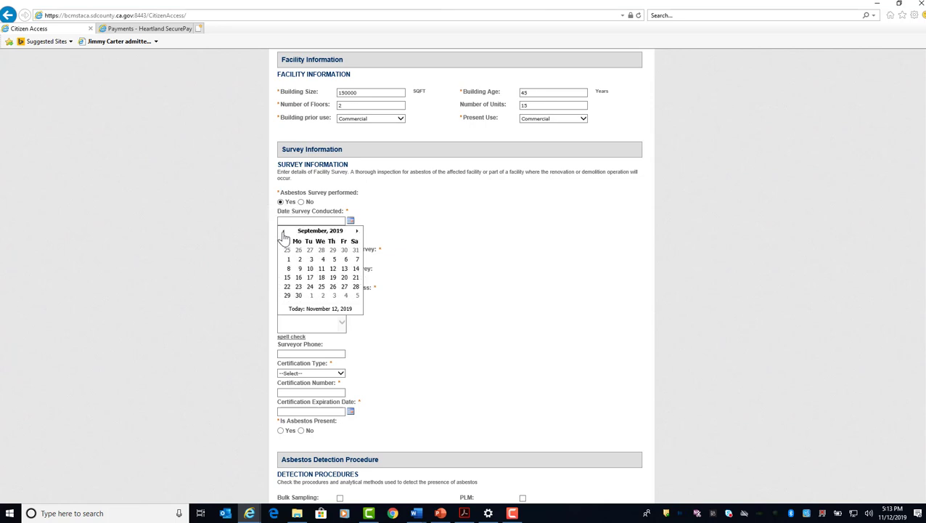
pyautogui.click(322, 277)
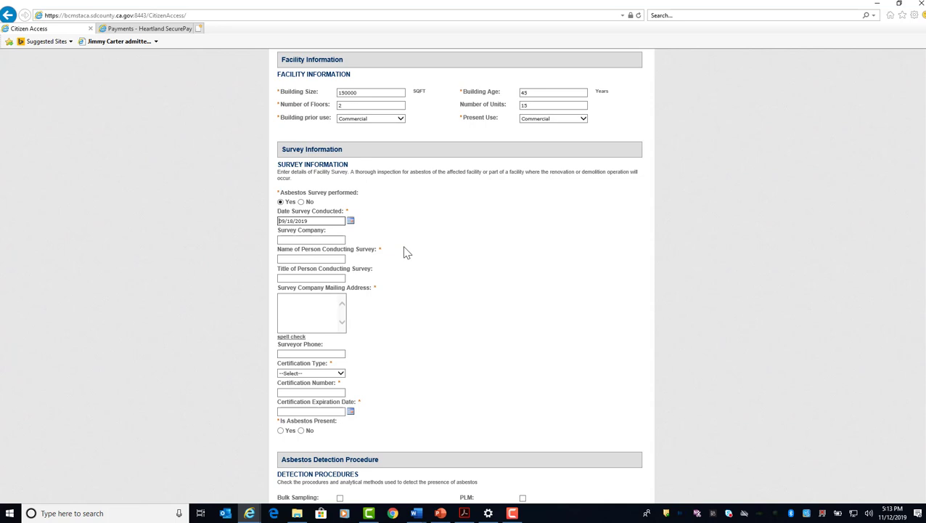
# Enter ABC Survey Inc as the survey company, fill in the surveyor's full name, and set the surveyor's title to CAC.
pyautogui.click(304, 240)
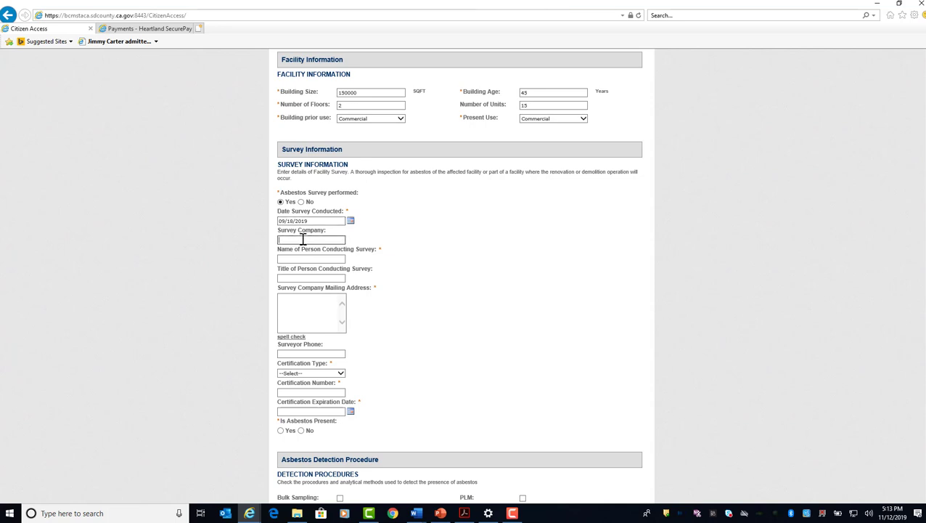
pyautogui.write('ABC Survey Inc')
pyautogui.click(289, 260)
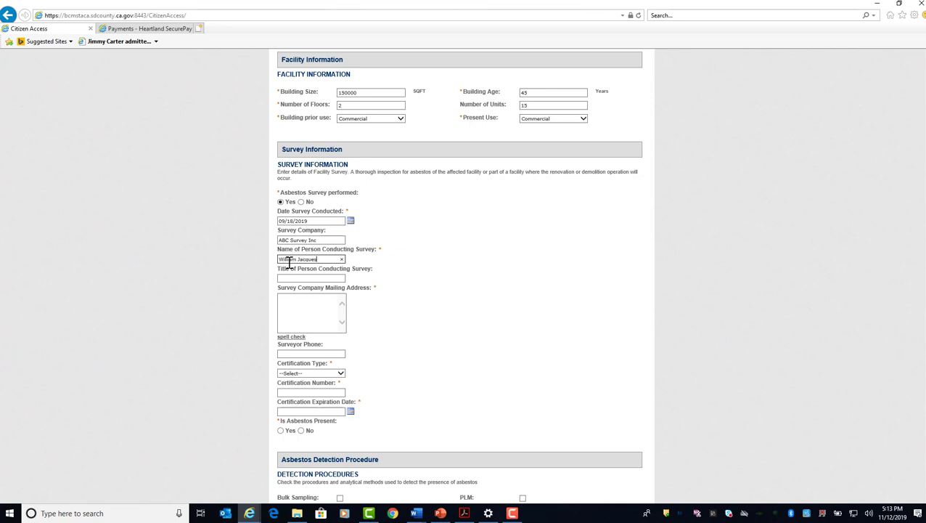
pyautogui.press('Tab')
pyautogui.write('C')
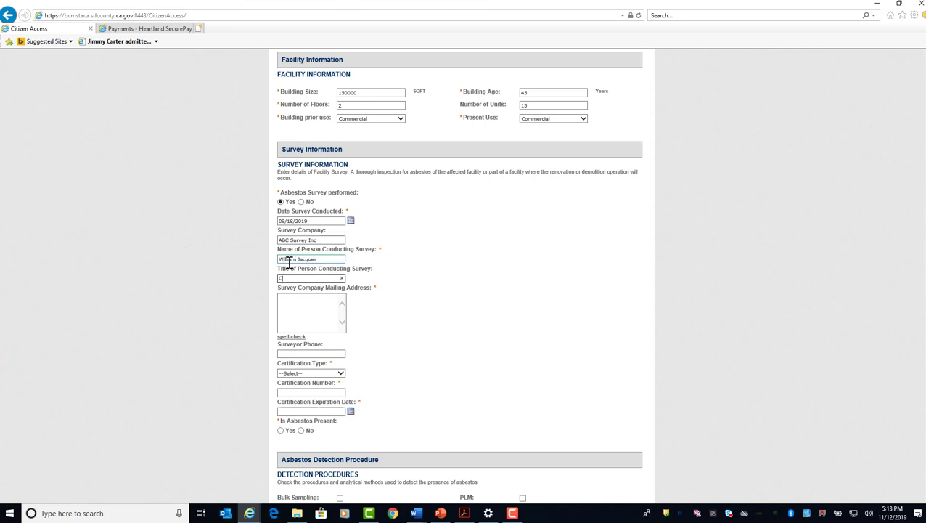
pyautogui.write('AC')
# Fill in the survey company's mailing address and the surveyor's phone number.
pyautogui.press('Tab')
pyautogui.write('1234')
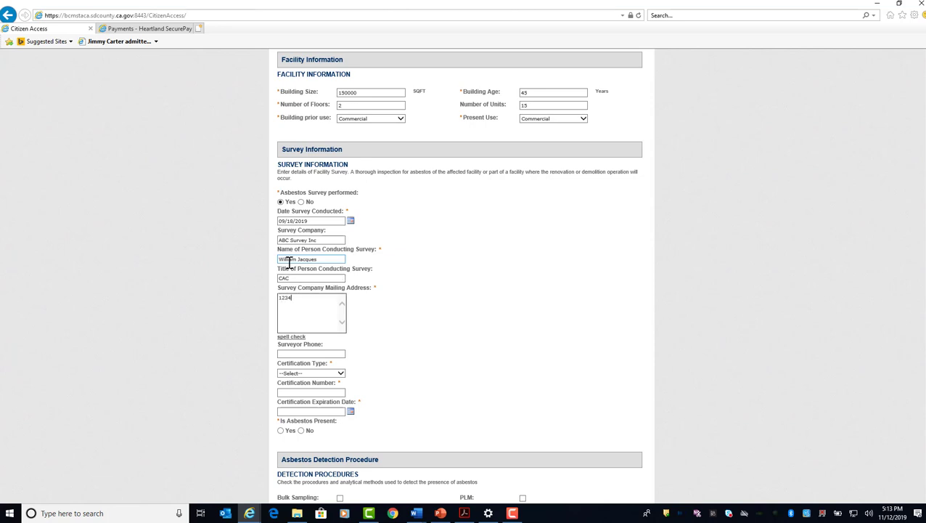
pyautogui.write(' Survey Ln, San Diego, CA 92131')
pyautogui.click(289, 353)
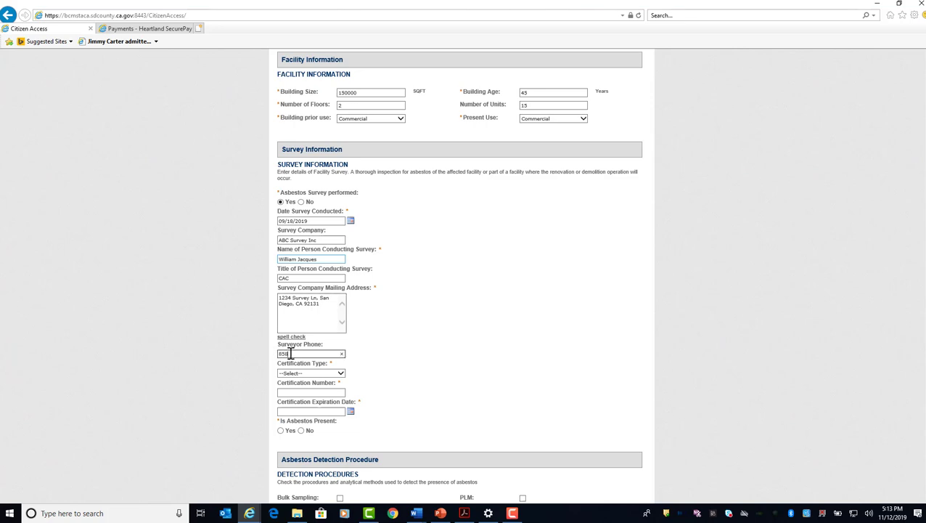
# Set the certification type to Certified Asbestos Consultant (CAC) and enter the surveyor's certification number.
pyautogui.click(316, 374)
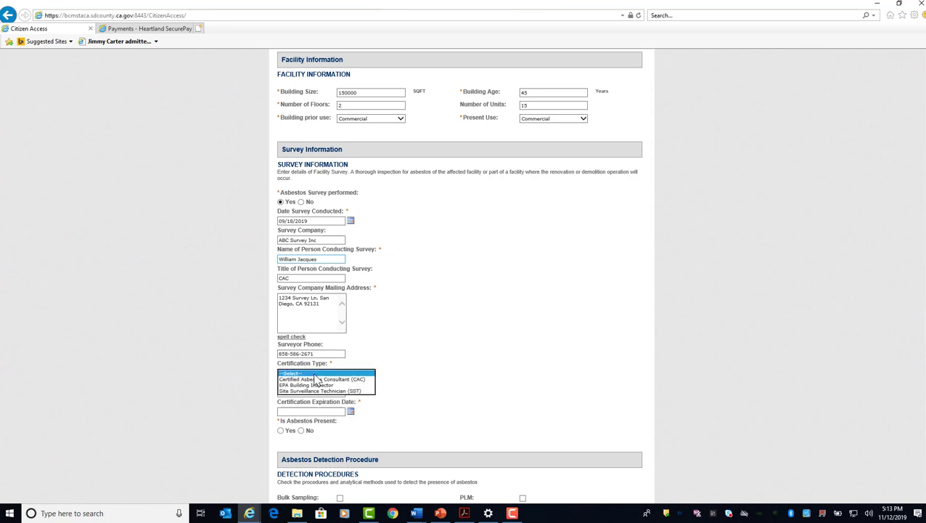
pyautogui.click(367, 390)
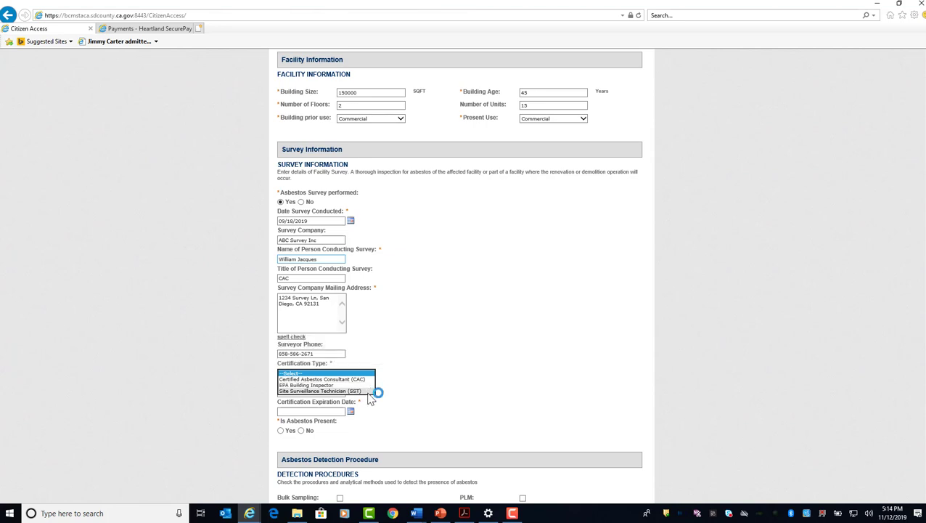
pyautogui.click(367, 379)
pyautogui.click(297, 392)
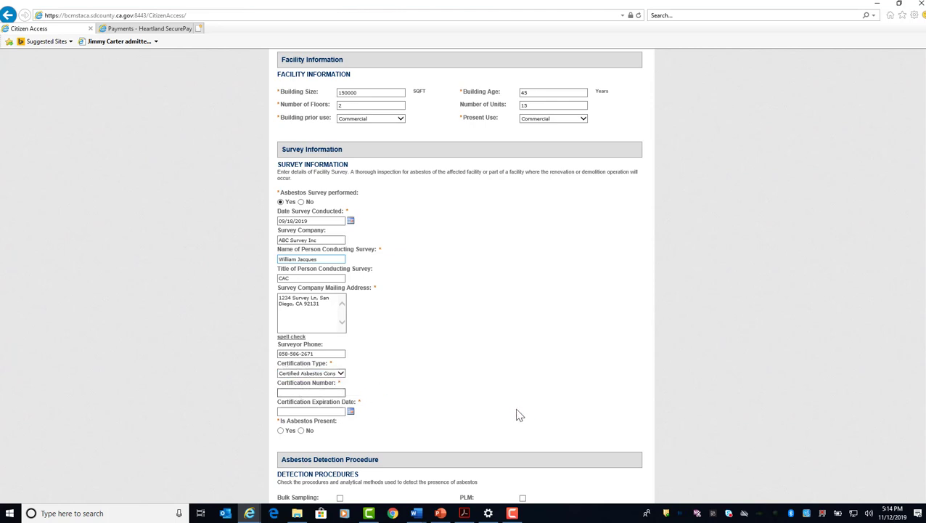
pyautogui.write('ABC12345')
# Set the Certification Expiration Date to 02/26/2020 and answer Yes to Is Asbestos Present.
pyautogui.click(350, 413)
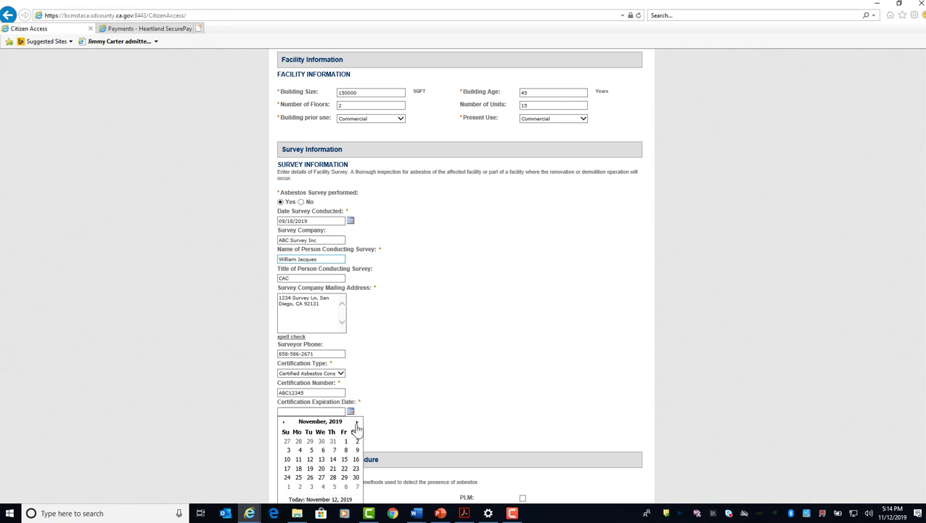
pyautogui.click(356, 423)
pyautogui.click(356, 423)
pyautogui.click(356, 422)
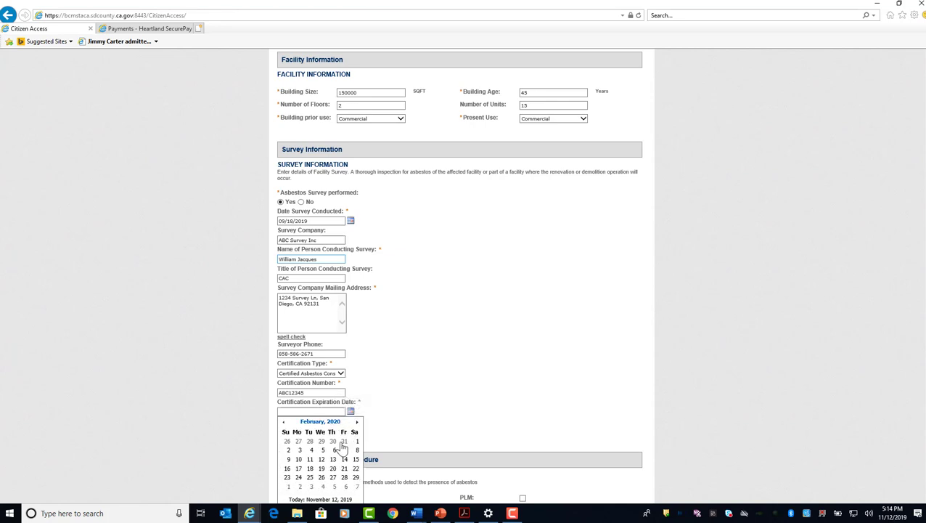
pyautogui.click(321, 477)
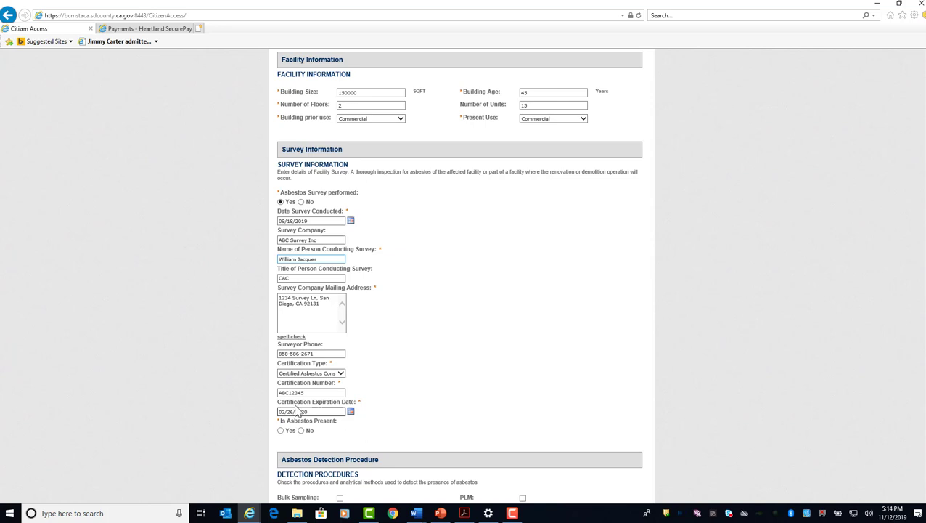
pyautogui.click(281, 430)
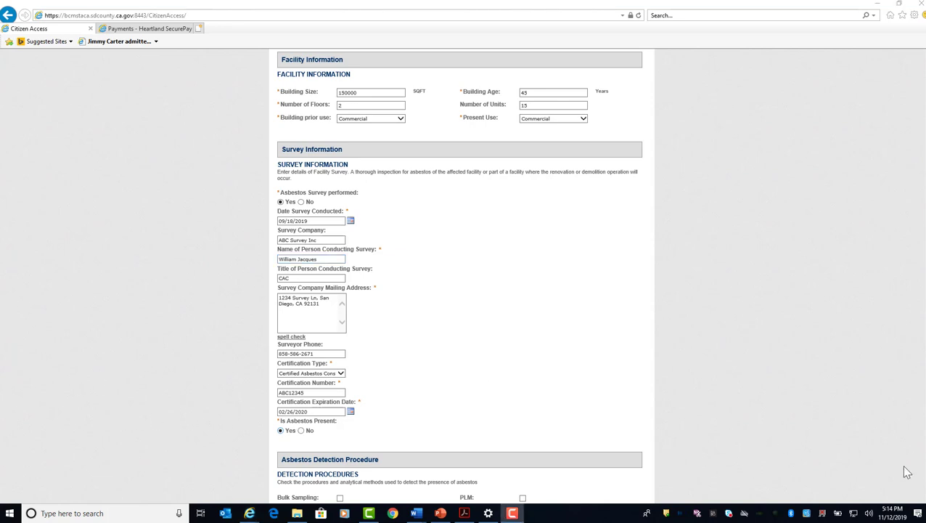
# Select Bulk Sampling, PLM and PCM as the asbestos detection procedures.
pyautogui.click(635, 411)
pyautogui.scroll(-3, 635, 412)
pyautogui.scroll(-3, 636, 412)
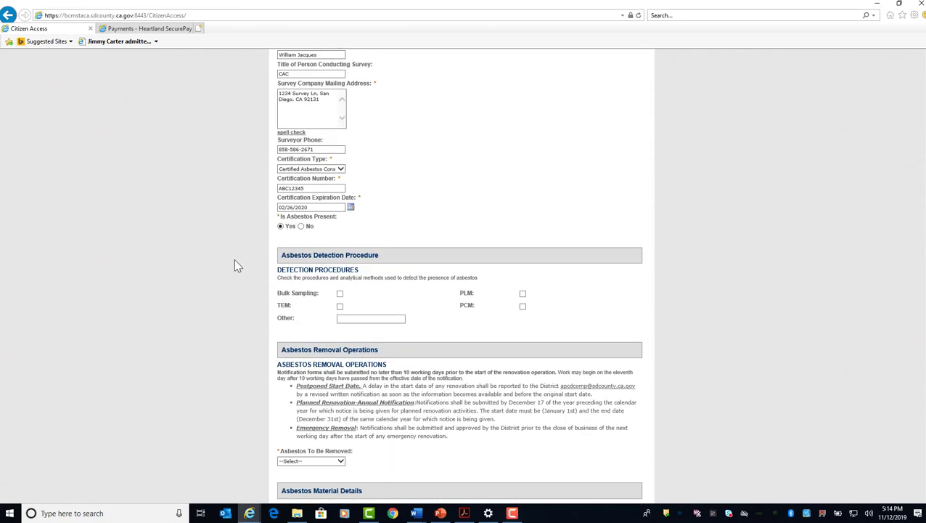
pyautogui.click(342, 296)
pyautogui.click(523, 296)
pyautogui.click(523, 305)
# Set Asbestos To Be Removed to Yes under Asbestos Removal Operations.
pyautogui.scroll(-2, 591, 322)
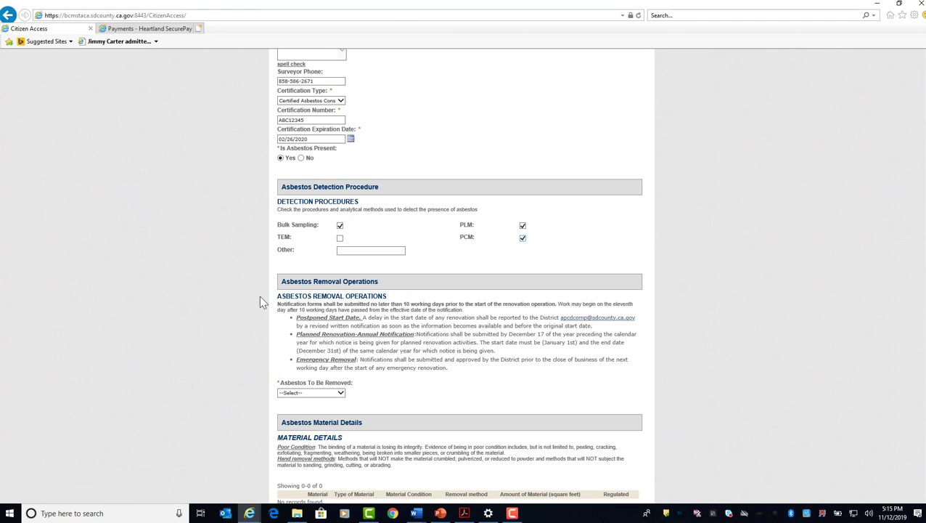
pyautogui.click(339, 395)
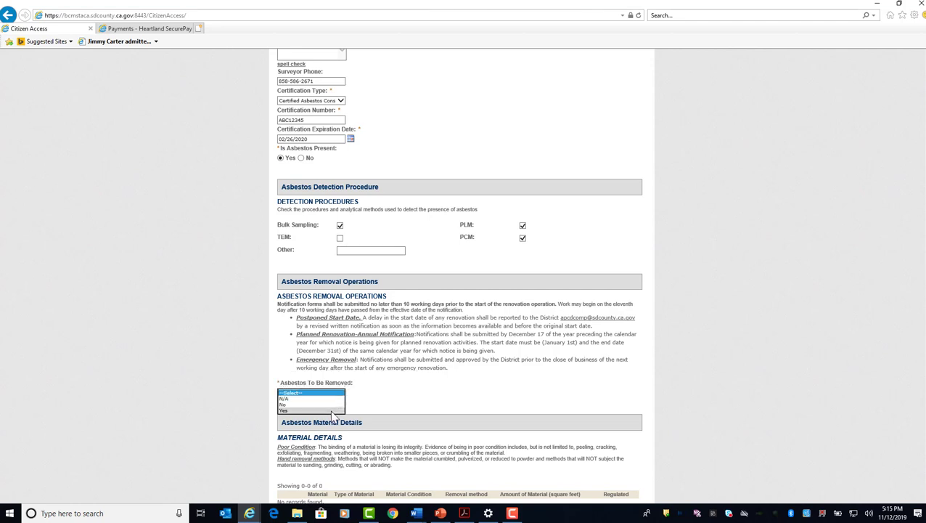
pyautogui.click(320, 411)
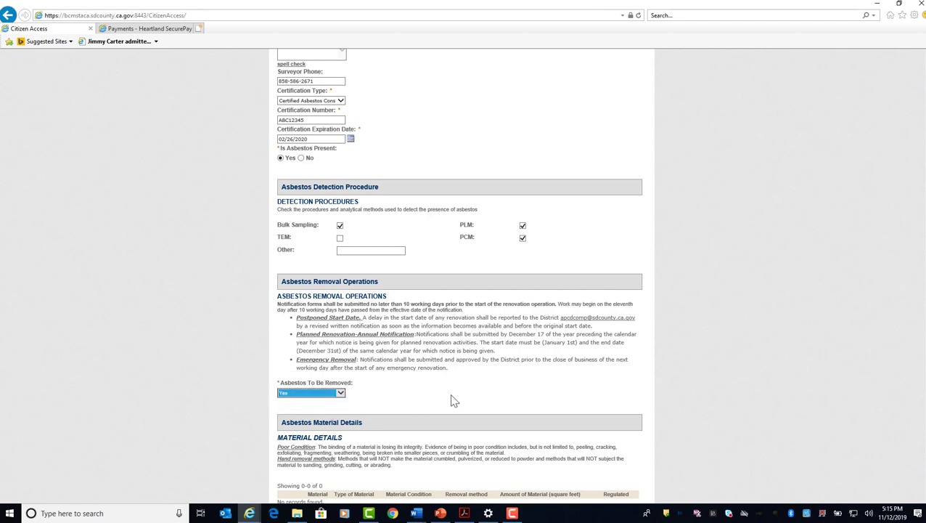
# Set the Asbestos Removal Start Date to 11/29/2019 and the End Date to 12/03/2019.
pyautogui.scroll(-2, 442, 422)
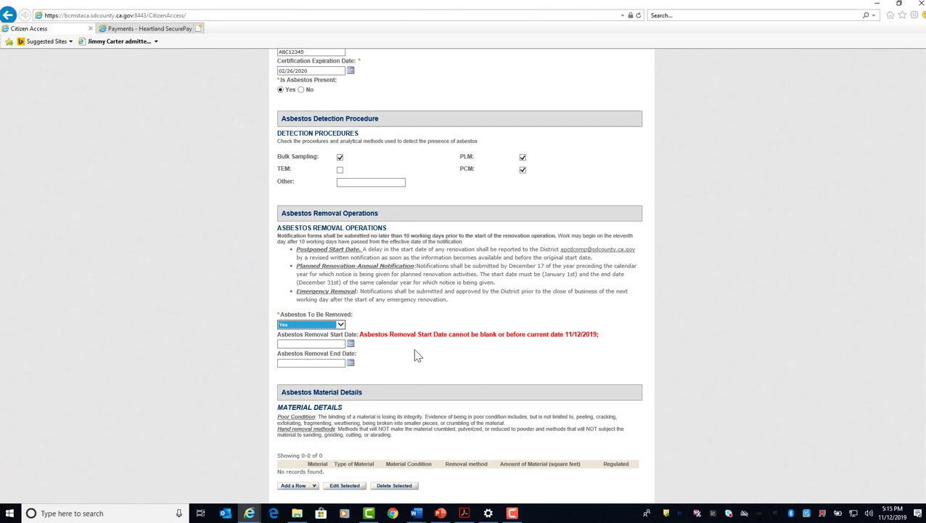
pyautogui.click(350, 343)
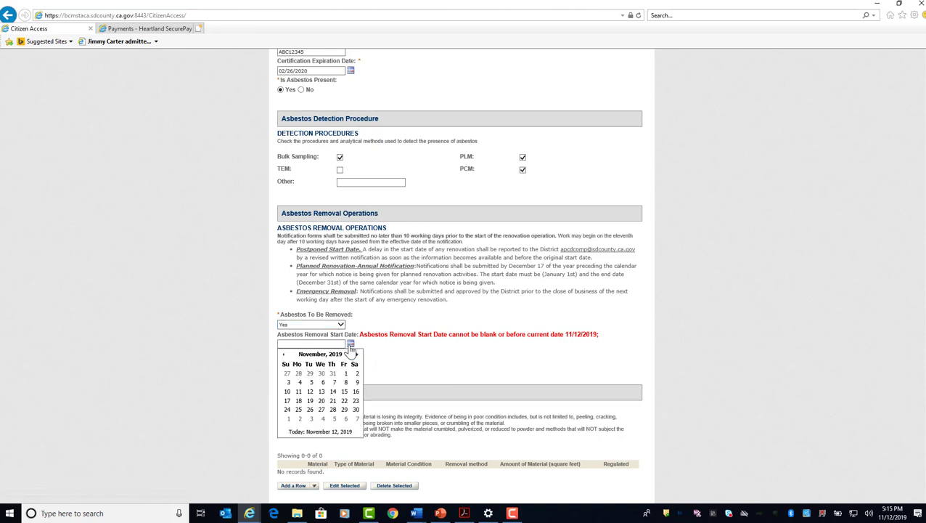
pyautogui.click(346, 410)
pyautogui.click(350, 363)
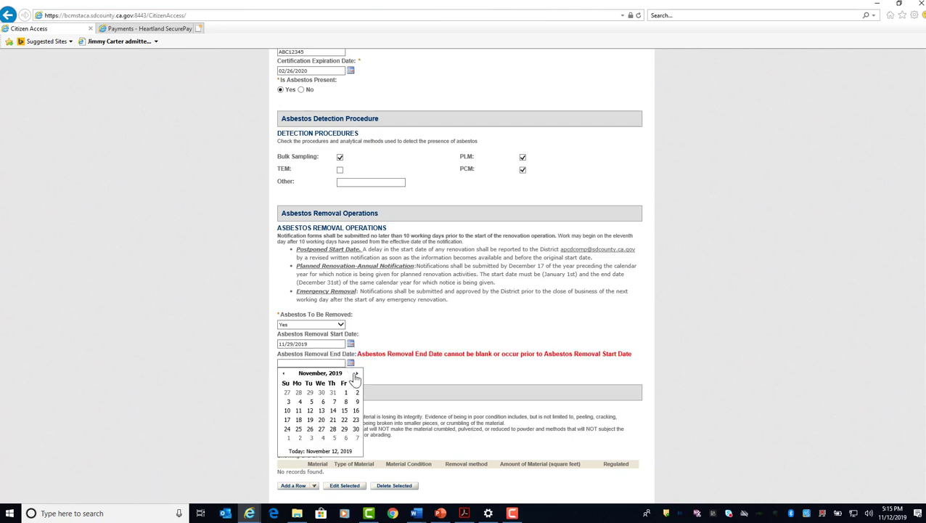
pyautogui.click(356, 373)
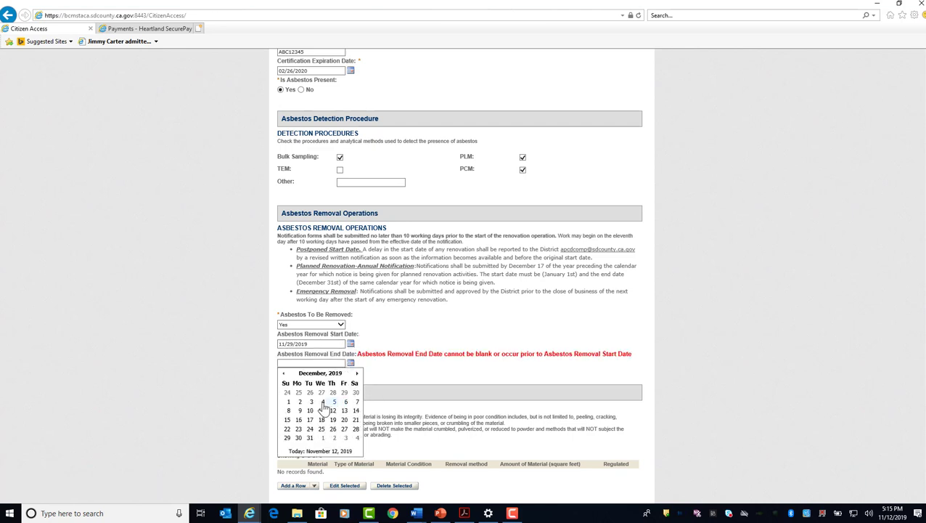
pyautogui.click(310, 402)
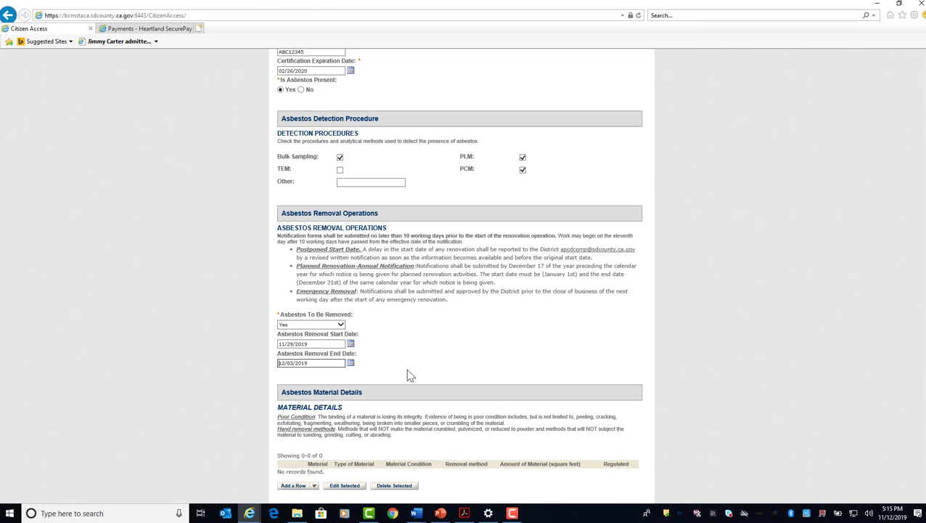
# Add two rows to the asbestos Material Details table.
pyautogui.scroll(-2, 409, 375)
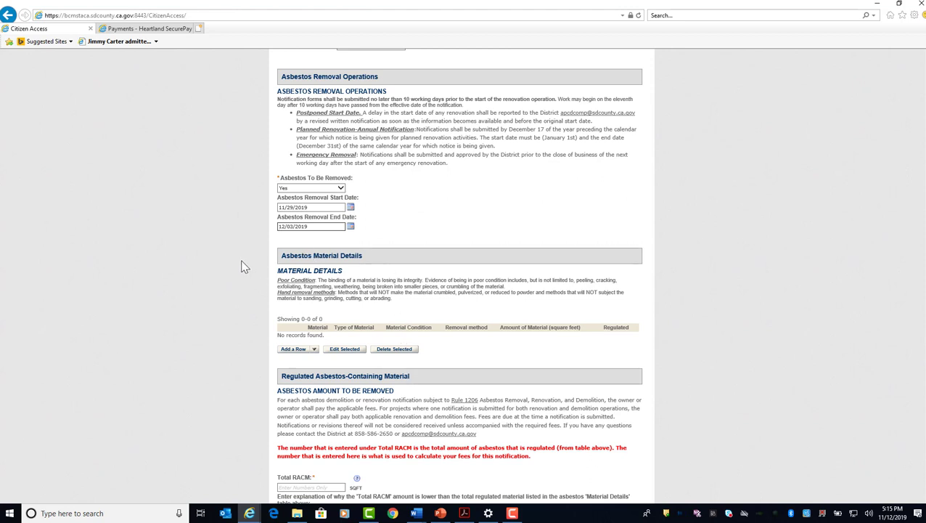
pyautogui.click(315, 351)
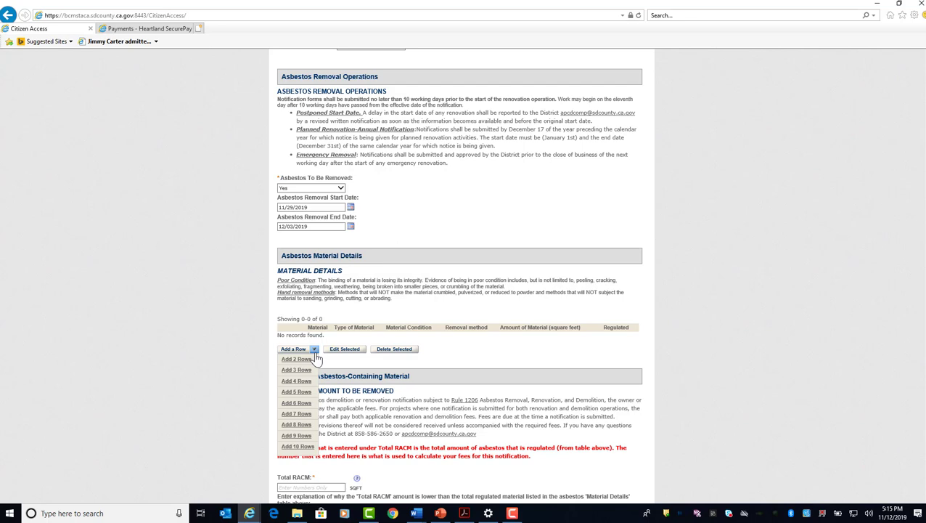
pyautogui.click(304, 361)
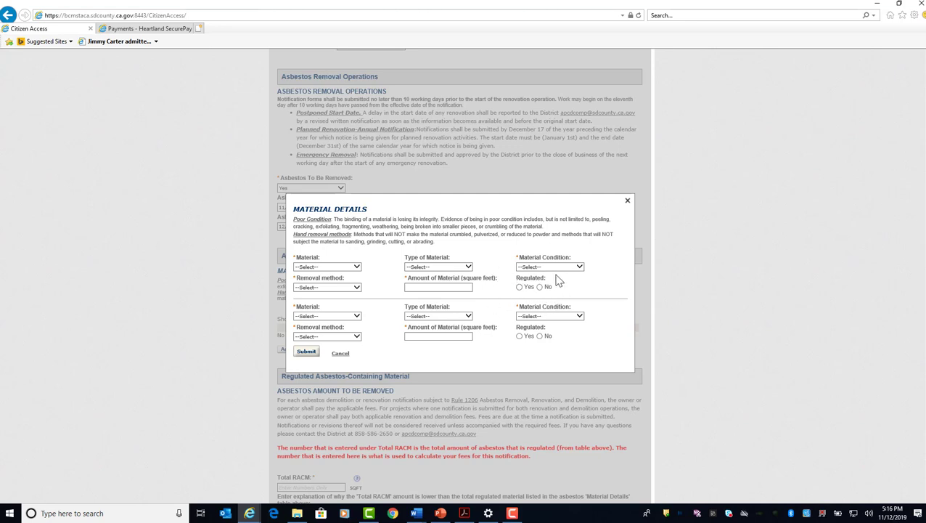
# Fill in the first material row with Acoustic/Popcorn Ceiling, Good condition, Hand tools removal and an amount of 1000 square feet.
pyautogui.click(355, 267)
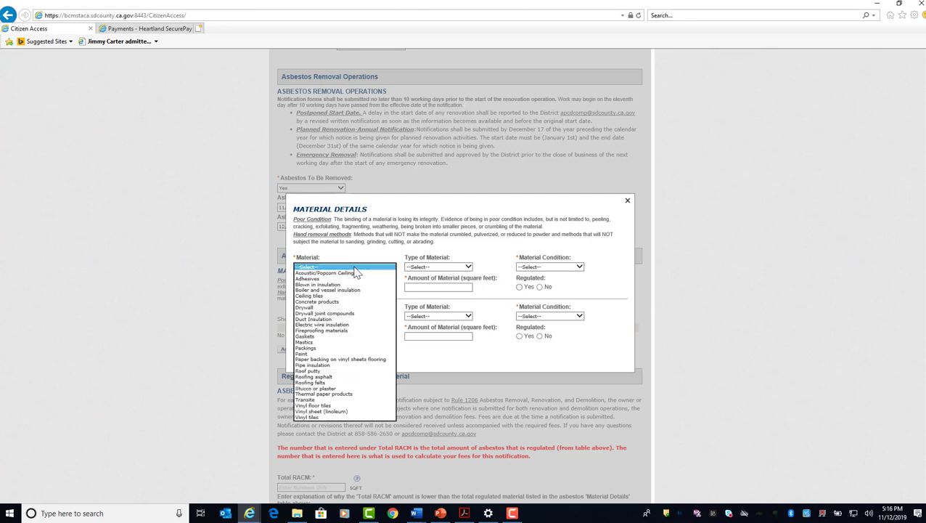
pyautogui.click(352, 272)
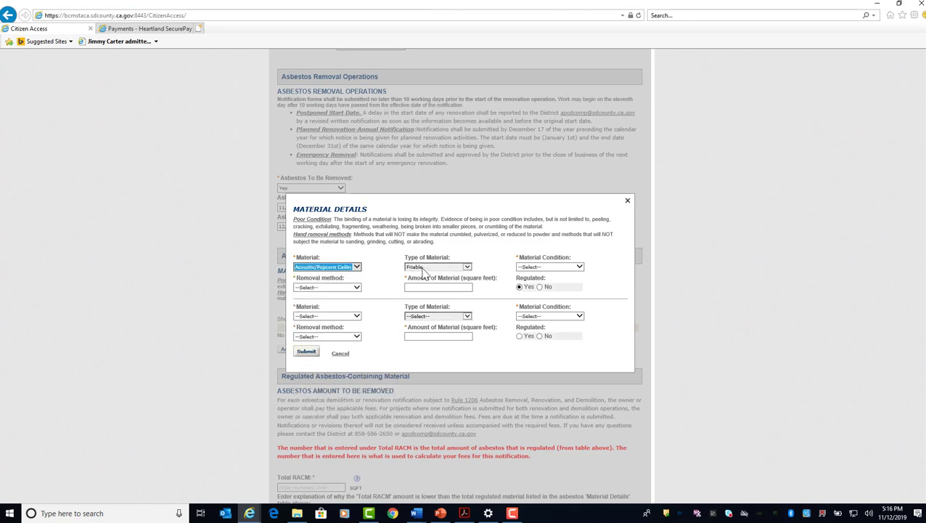
pyautogui.click(529, 268)
pyautogui.click(530, 273)
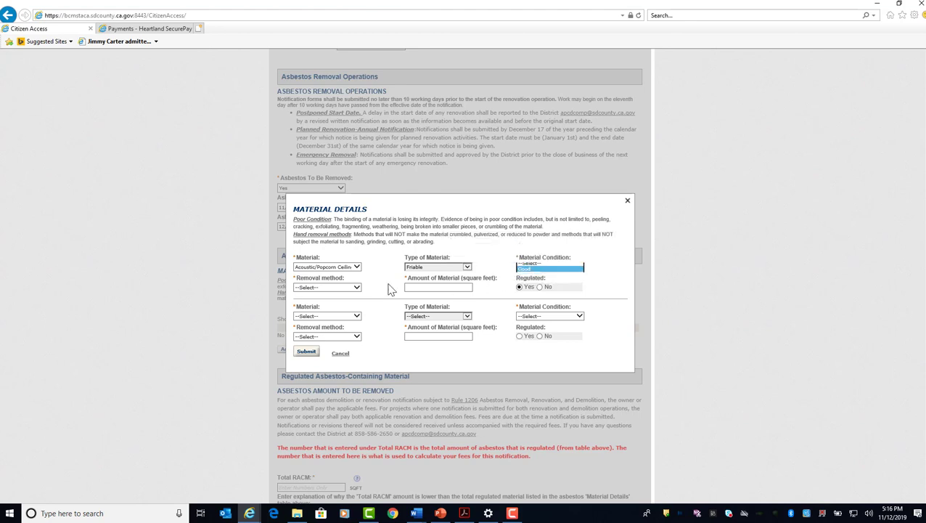
pyautogui.click(346, 288)
pyautogui.click(338, 304)
pyautogui.click(421, 287)
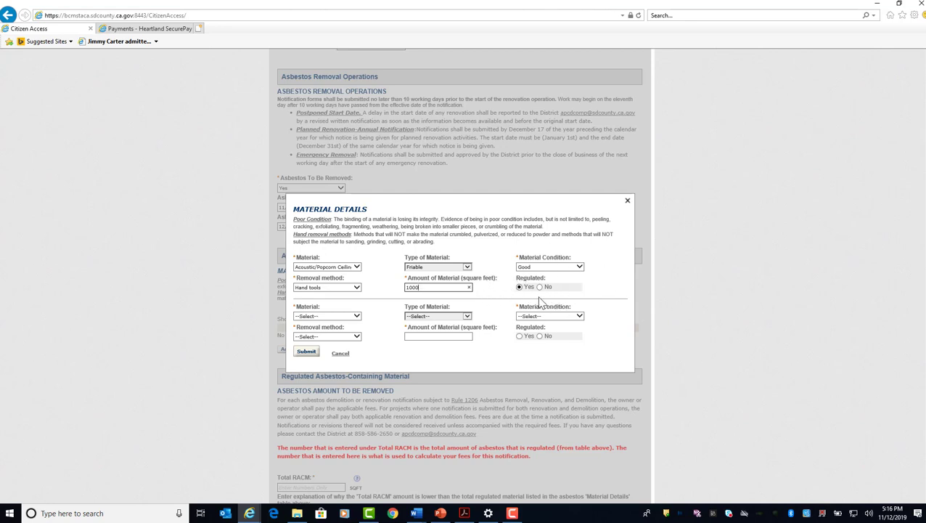
# Fill in the second material row with Vinyl sheet (linoleum), Good condition, Floor buffer removal and 1000 square feet, and submit the material details.
pyautogui.click(340, 317)
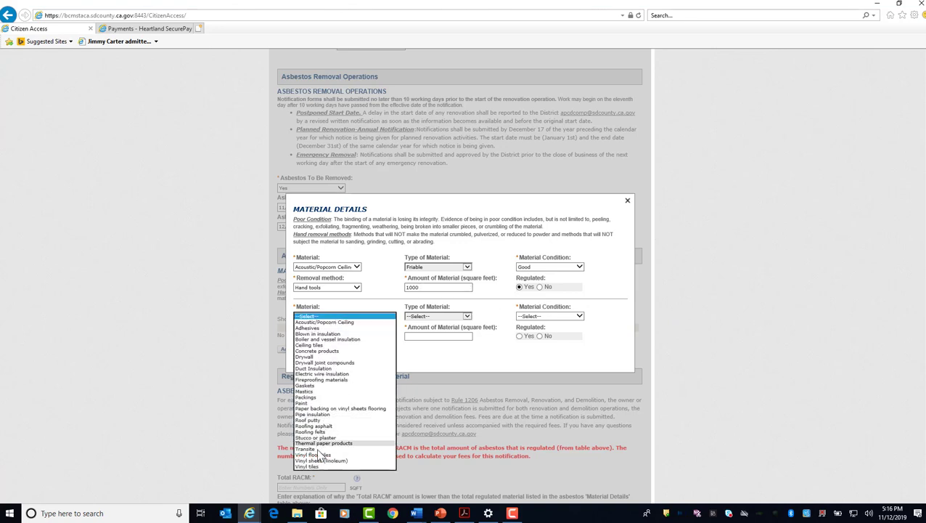
pyautogui.click(322, 461)
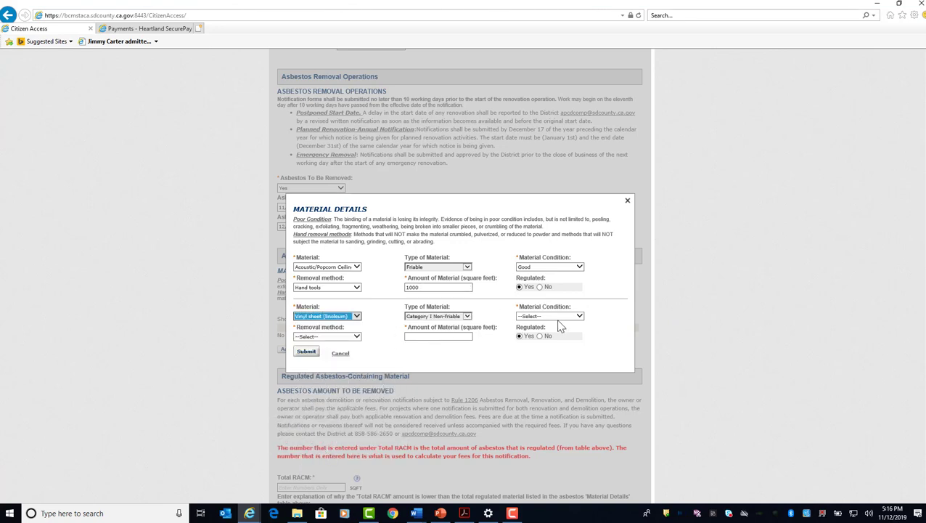
pyautogui.click(563, 320)
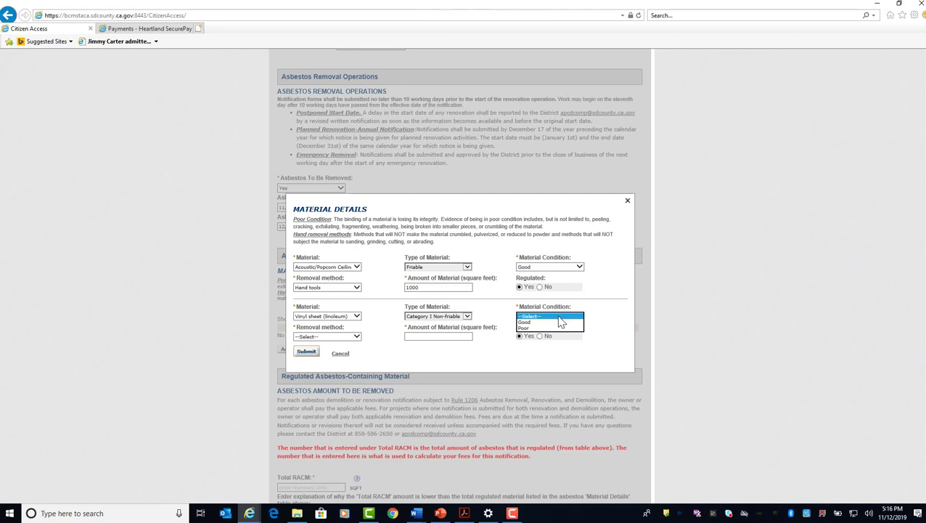
pyautogui.click(556, 323)
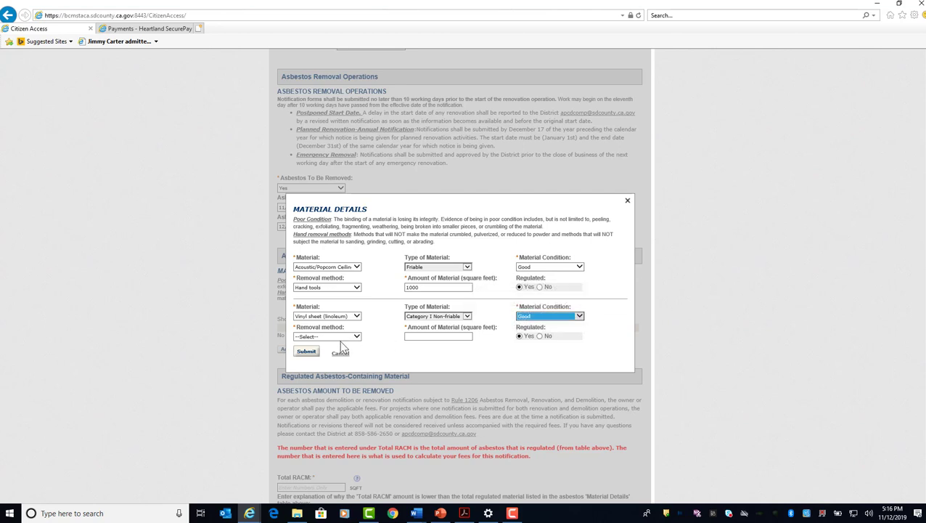
pyautogui.click(328, 338)
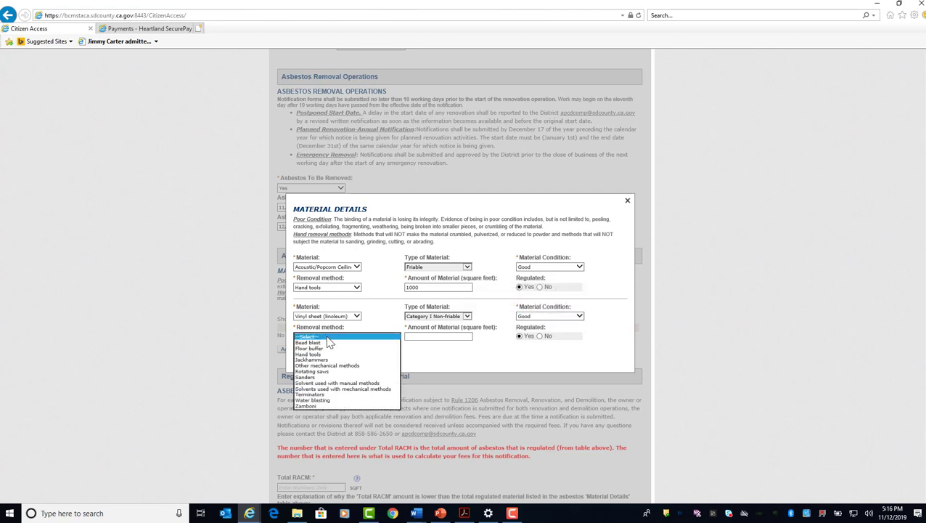
pyautogui.click(325, 349)
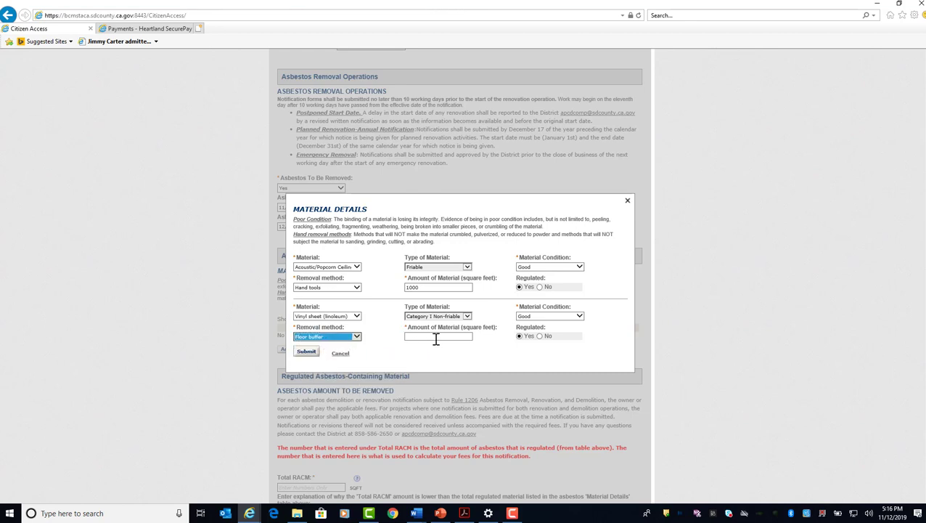
pyautogui.click(434, 338)
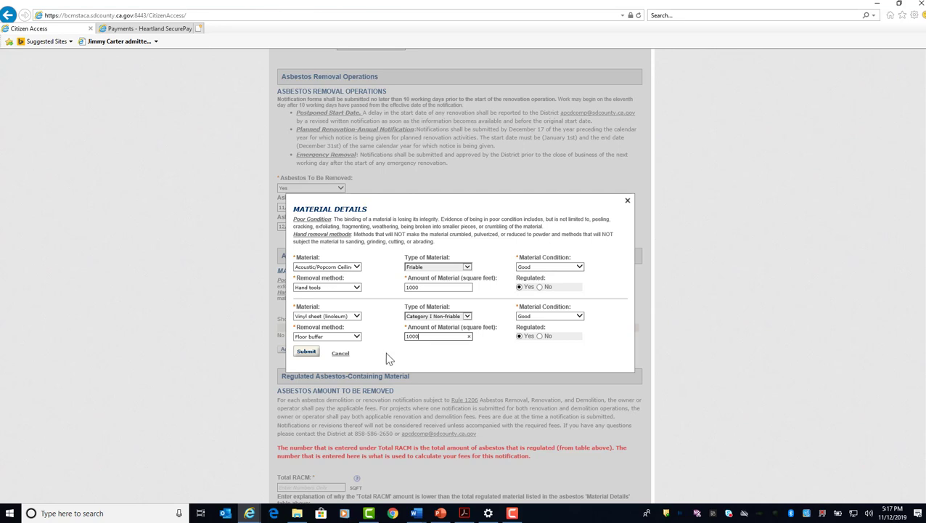
pyautogui.click(307, 352)
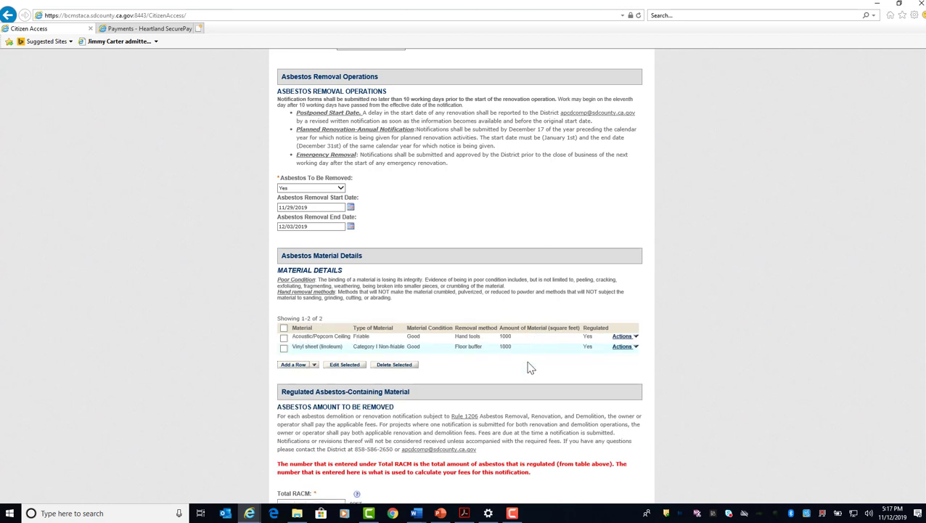
# Enter 2000 square feet as the Total RACM under Regulated Asbestos-Containing Material.
pyautogui.scroll(-1, 531, 368)
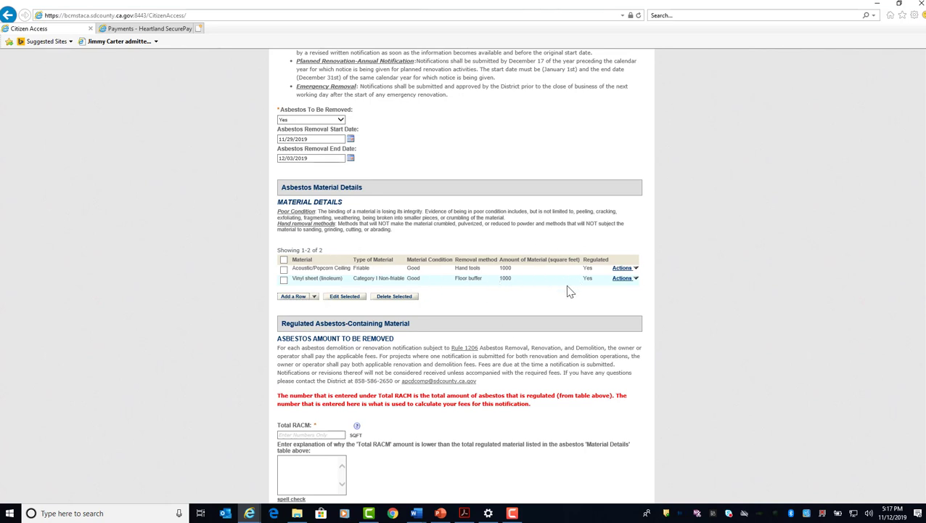
pyautogui.scroll(-1, 569, 291)
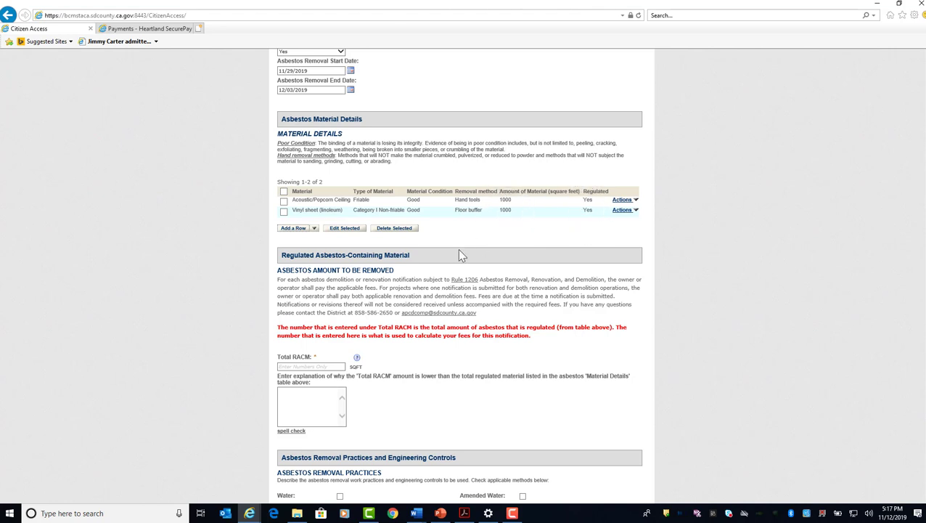
pyautogui.click(311, 366)
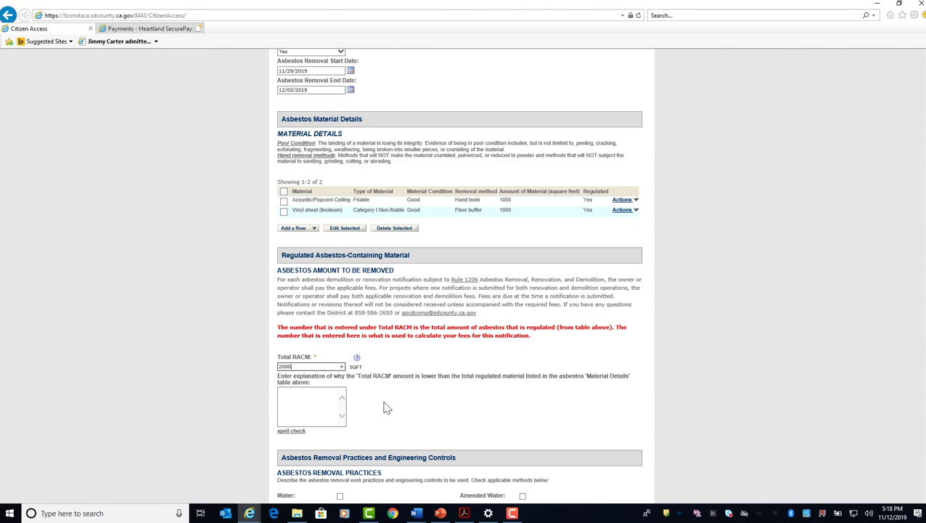
# Mark Negative Air Machines, 3 Stage Deacon, Critical Barriers, Amended Water, Floor Buffer, HEPA Vacuum and Full Containment as asbestos removal practices.
pyautogui.scroll(-3, 387, 408)
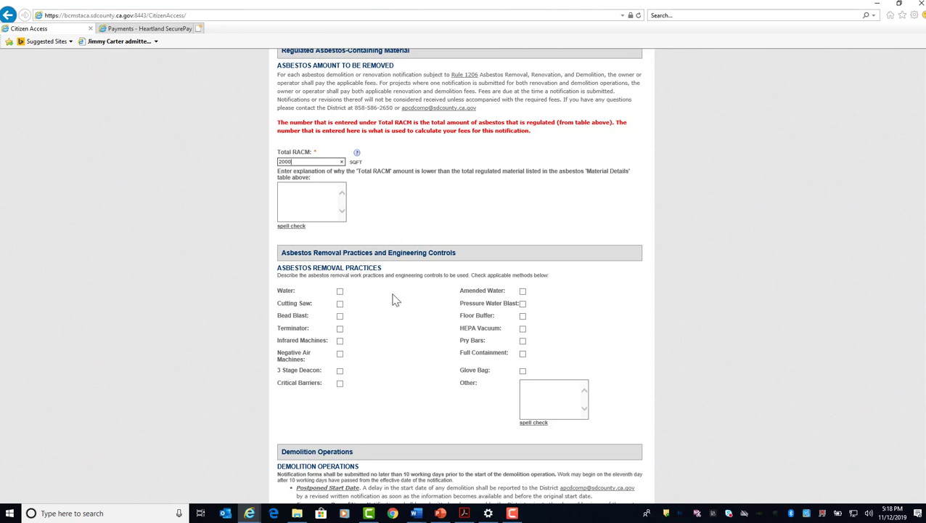
pyautogui.click(340, 291)
pyautogui.click(340, 292)
pyautogui.click(340, 354)
pyautogui.click(339, 371)
pyautogui.click(340, 383)
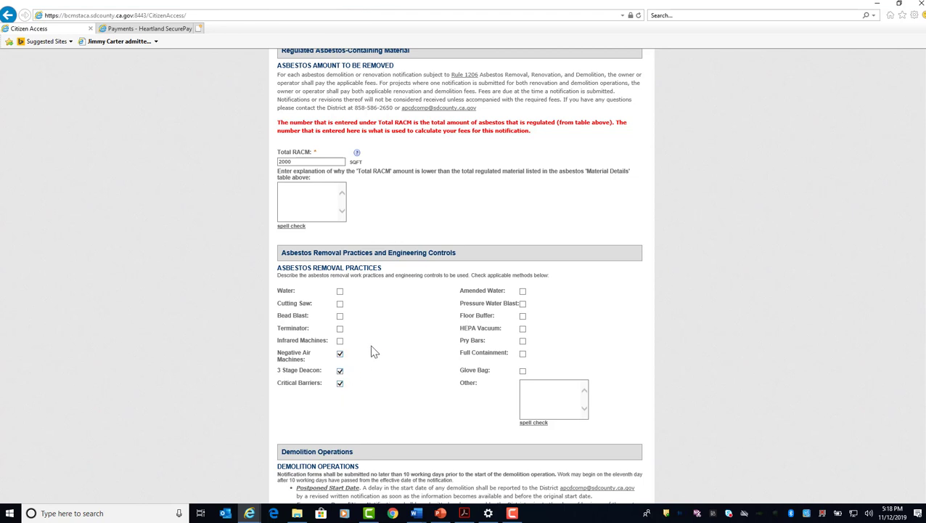
pyautogui.click(522, 291)
pyautogui.click(522, 316)
pyautogui.click(523, 330)
pyautogui.click(522, 353)
# Answer Yes to demolishing load supporting structural members and set the Demolition Operation Start Date to 12/05/2019 and End Date to 12/12/2019.
pyautogui.scroll(-3, 415, 401)
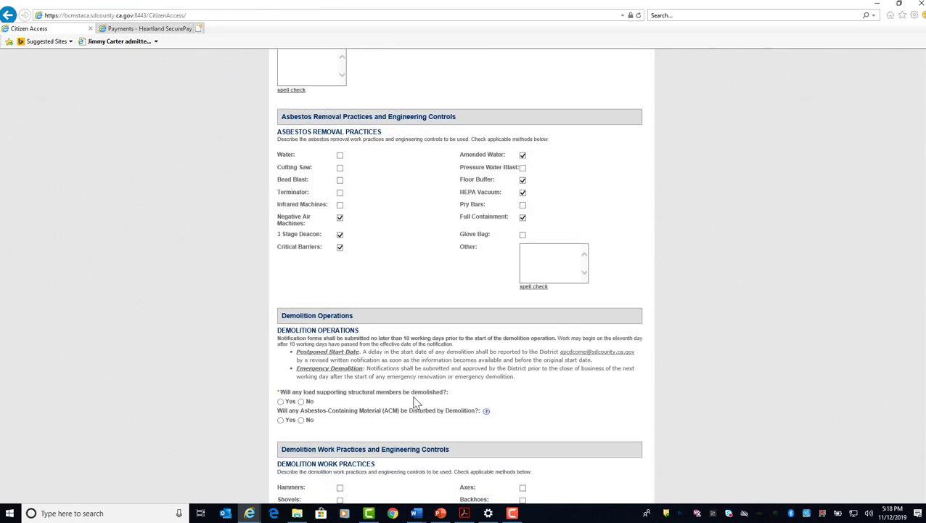
pyautogui.scroll(-5, 415, 402)
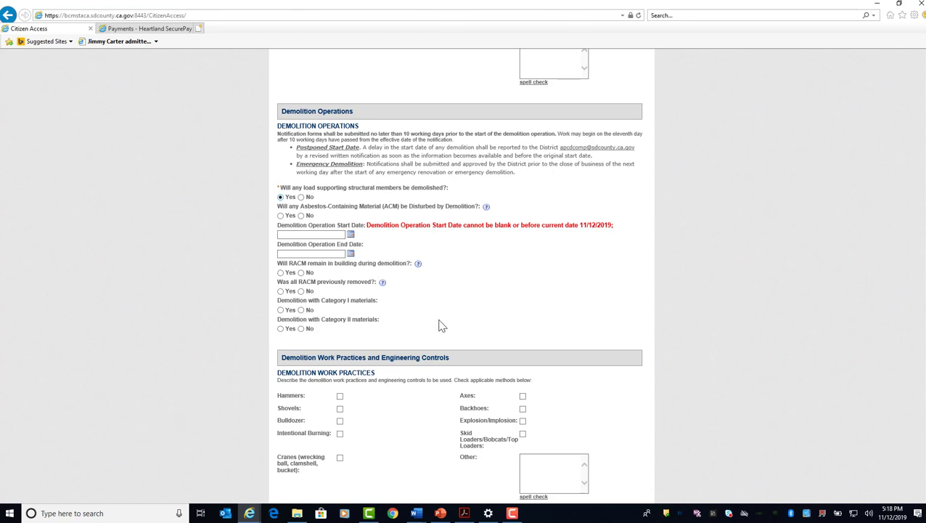
pyautogui.click(350, 234)
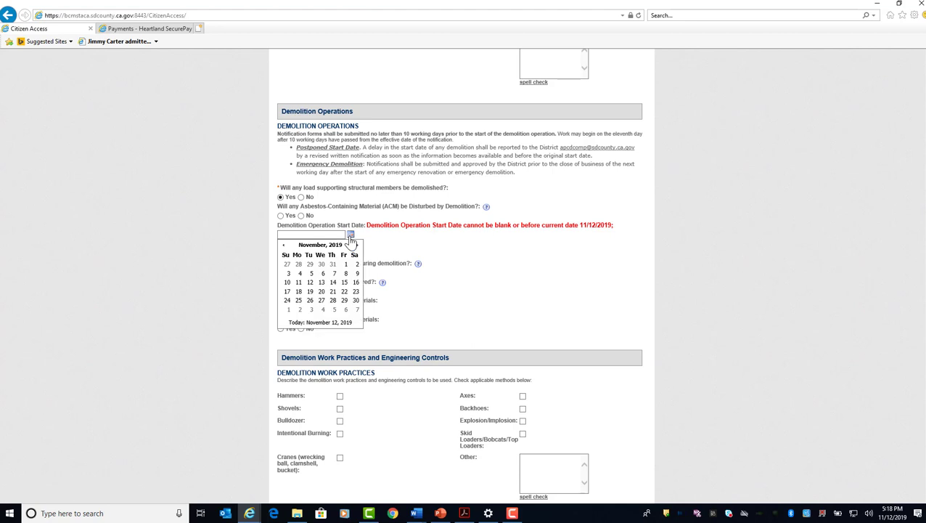
pyautogui.click(356, 245)
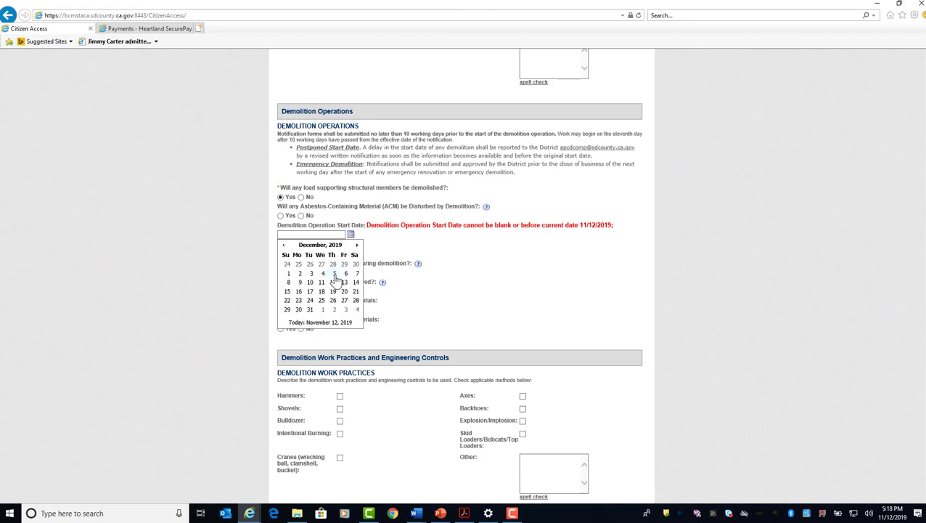
pyautogui.click(336, 277)
pyautogui.click(350, 253)
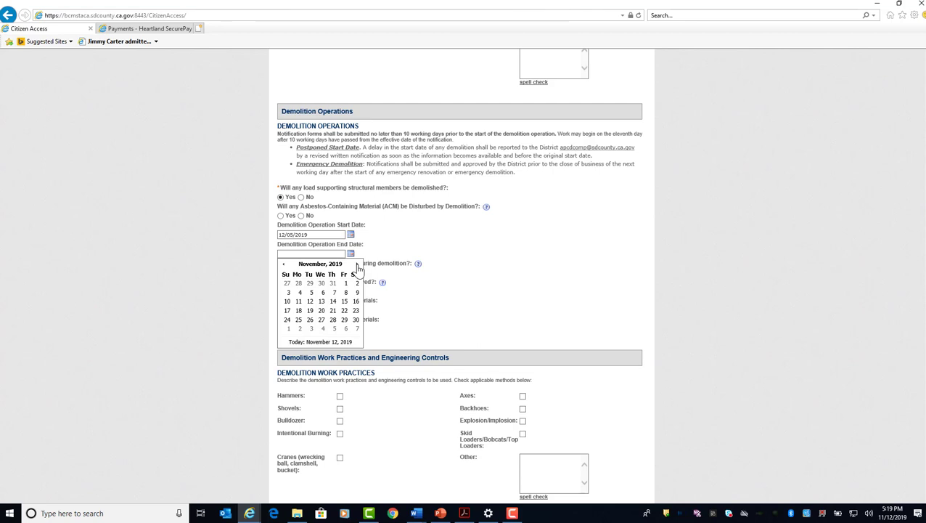
pyautogui.click(357, 264)
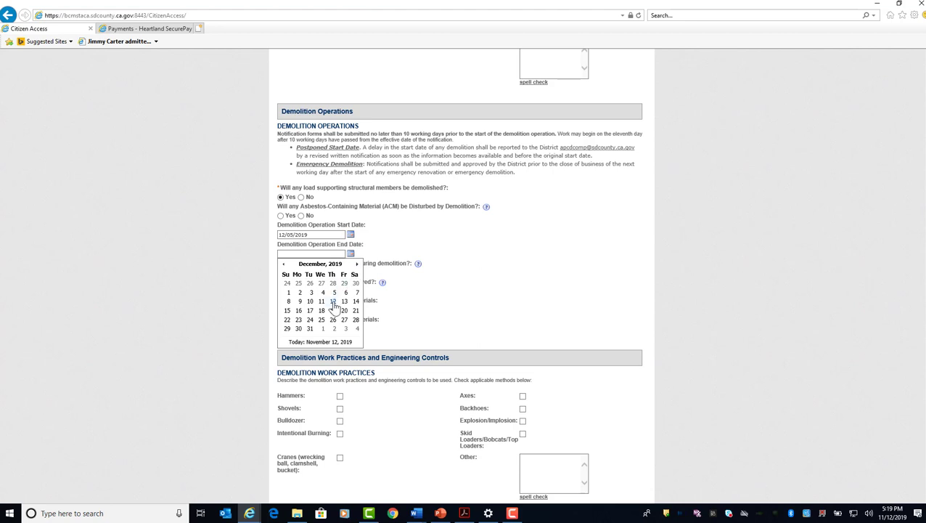
pyautogui.click(332, 301)
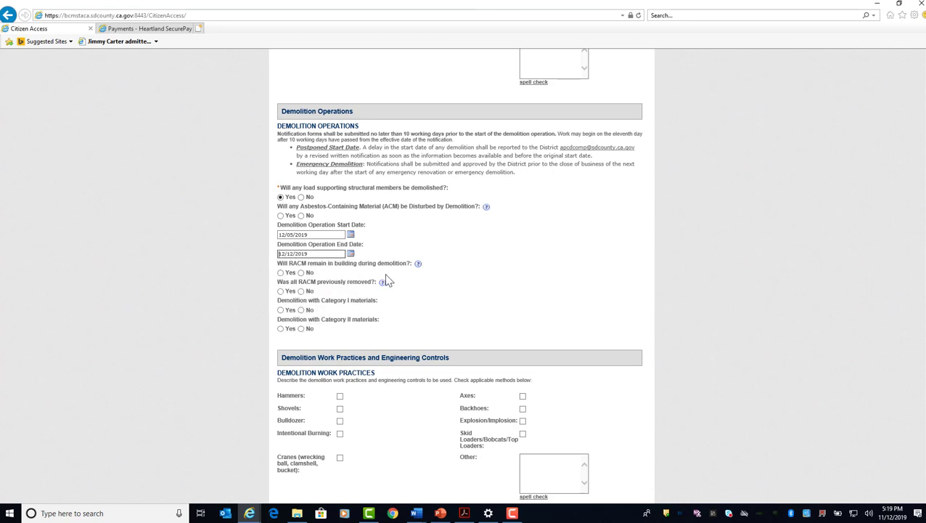
# Answer No to RACM remaining during demolition, Yes to all RACM previously removed, and No to demolition with Category I and Category II materials.
pyautogui.click(301, 273)
pyautogui.click(281, 292)
pyautogui.click(300, 310)
pyautogui.click(300, 329)
# Mark Hammers, Backhoes and Skid Loaders/Bobcats/Top Loaders as the demolition work practices.
pyautogui.scroll(-1, 649, 331)
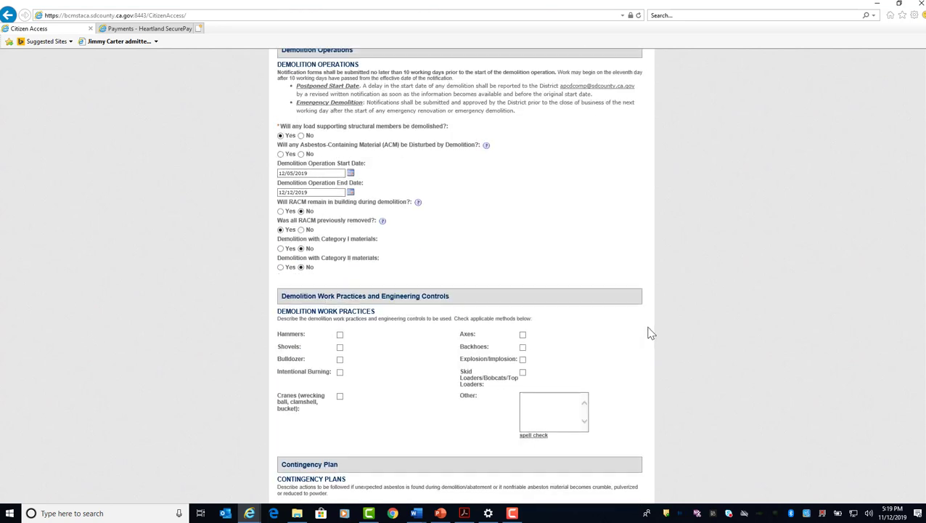
pyautogui.scroll(-1, 648, 331)
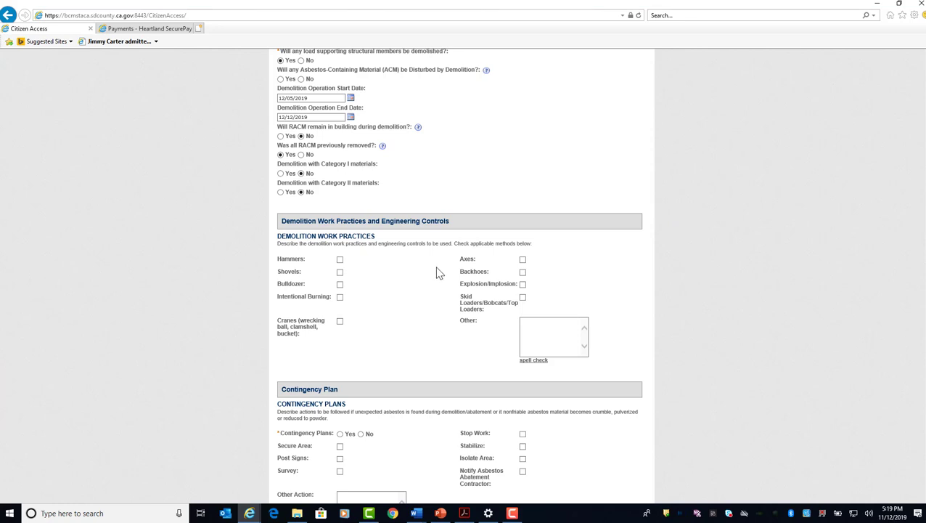
pyautogui.click(340, 260)
pyautogui.click(523, 271)
pyautogui.click(524, 299)
# Set Contingency Plans to Yes with Secure Area, Post Signs, Survey, Stop Work, Stabilize, Isolate Area and Notify Asbestos Abatement Contractor.
pyautogui.scroll(-1, 407, 347)
pyautogui.scroll(3, 407, 347)
pyautogui.scroll(-2, 406, 347)
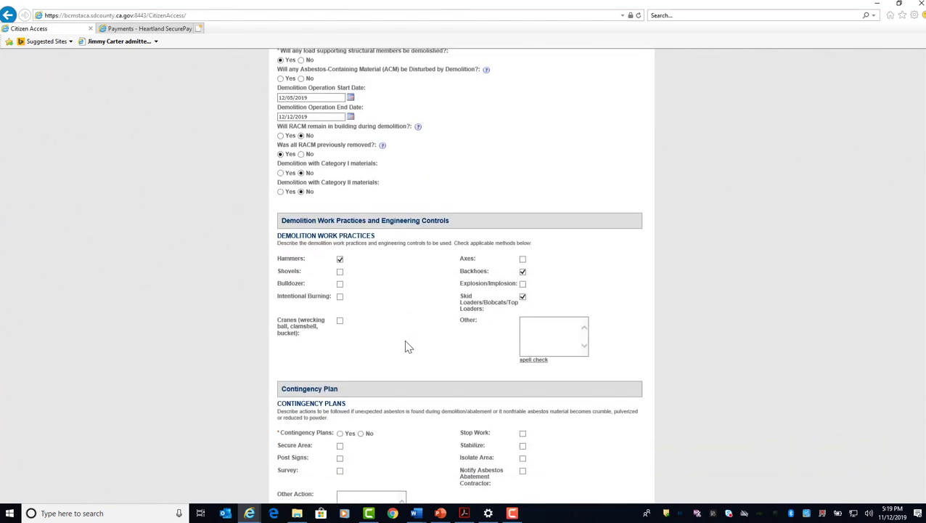
pyautogui.scroll(-1, 405, 345)
pyautogui.scroll(-1, 404, 340)
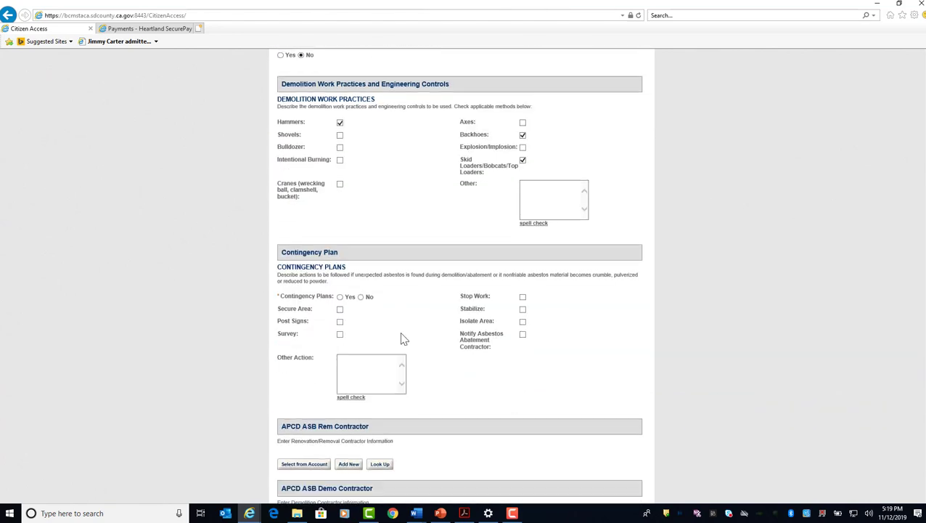
pyautogui.click(340, 297)
pyautogui.click(340, 321)
pyautogui.click(340, 333)
pyautogui.click(522, 296)
pyautogui.click(523, 309)
pyautogui.click(523, 321)
pyautogui.click(523, 334)
# Add the Jacques Remediation contact from the account as the APCD ASB Rem Contractor.
pyautogui.scroll(-3, 555, 341)
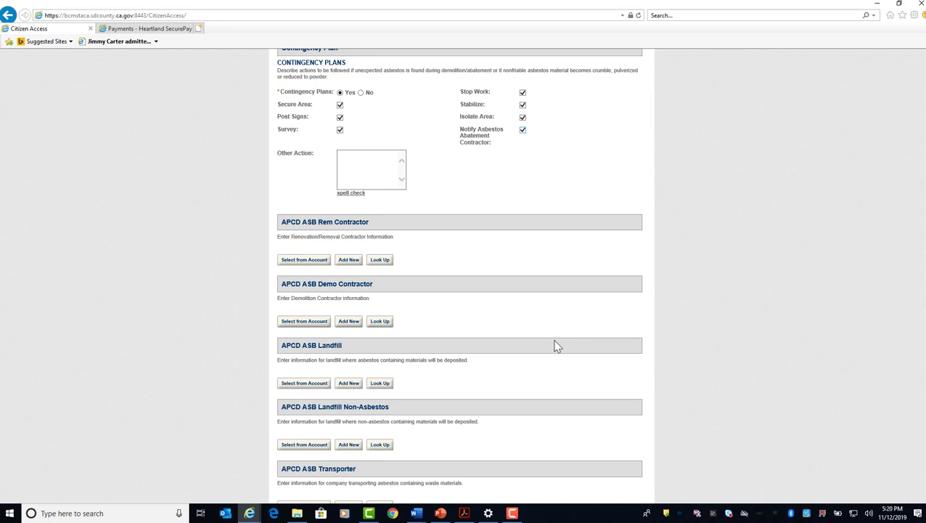
pyautogui.scroll(-3, 554, 345)
pyautogui.scroll(2, 526, 313)
pyautogui.click(305, 193)
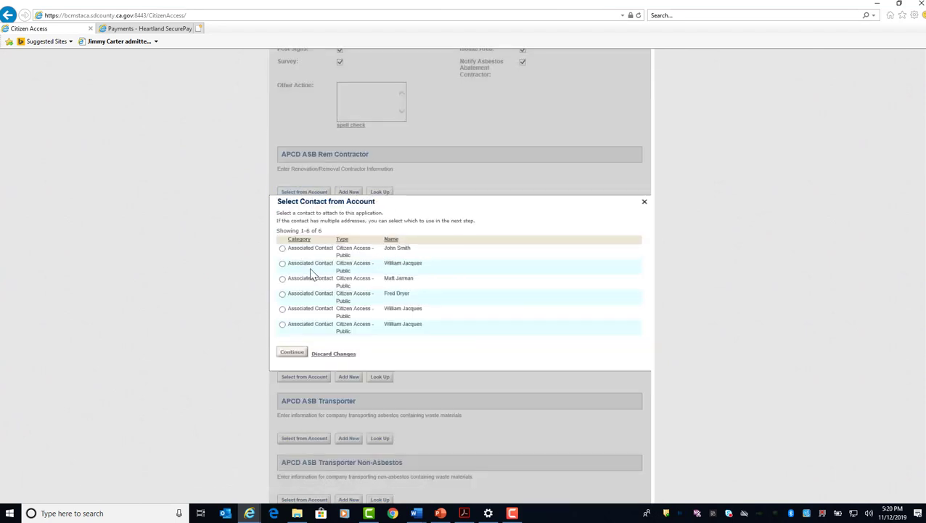
pyautogui.click(283, 263)
pyautogui.click(292, 351)
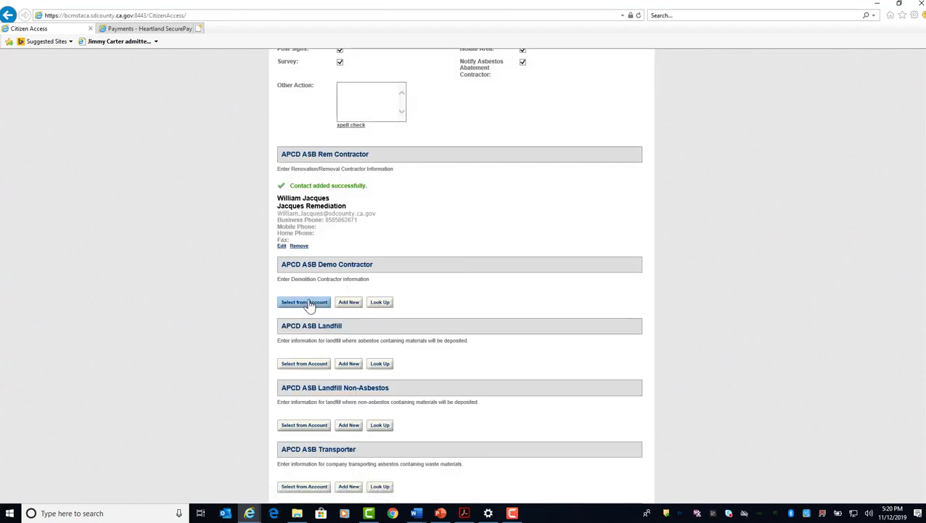
# Add the Will's Demolition Service contact from the account as the APCD ASB Demo Contractor.
pyautogui.click(310, 304)
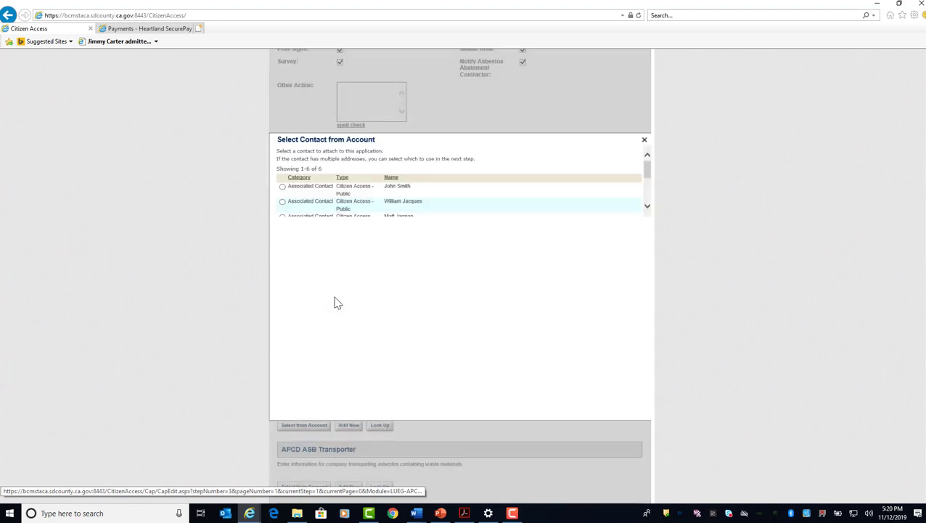
pyautogui.click(282, 309)
pyautogui.click(292, 352)
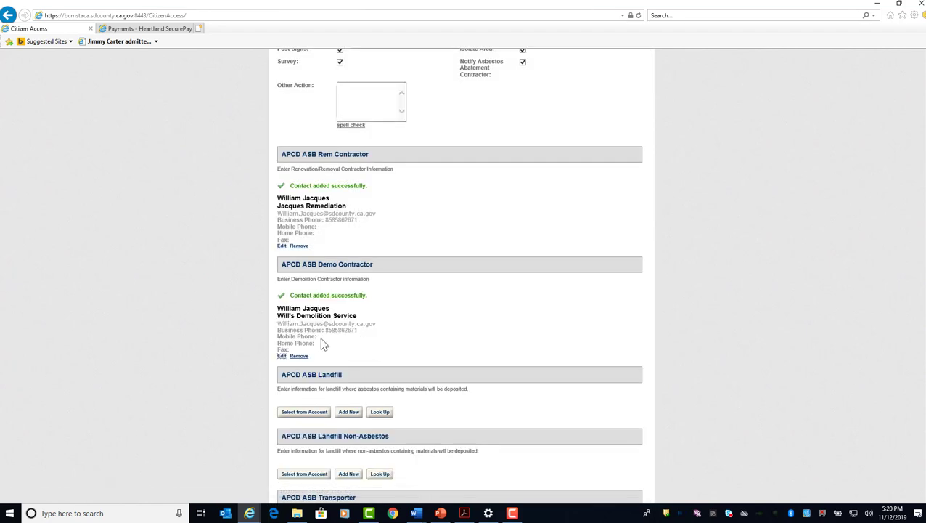
# Add the Azusa Land Reclamation contact from the account as the landfill for asbestos containing materials.
pyautogui.click(299, 414)
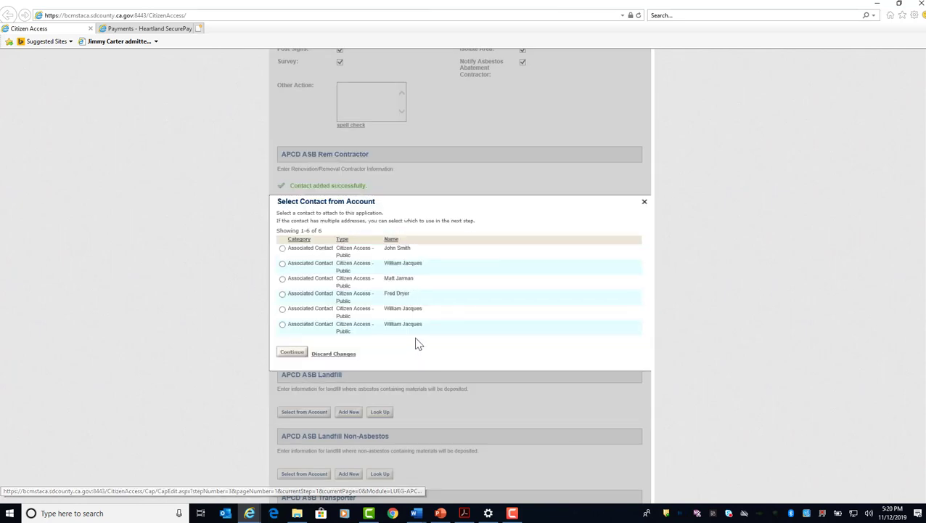
pyautogui.click(282, 248)
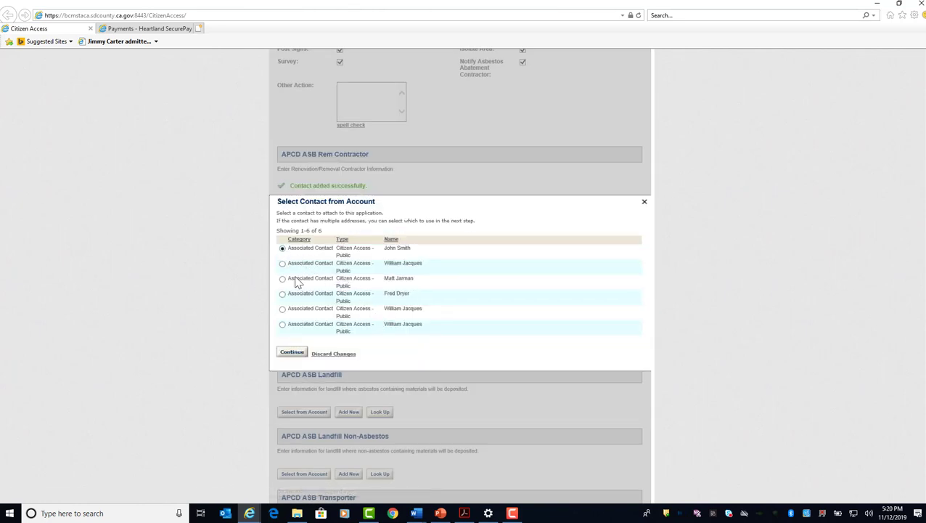
pyautogui.click(291, 352)
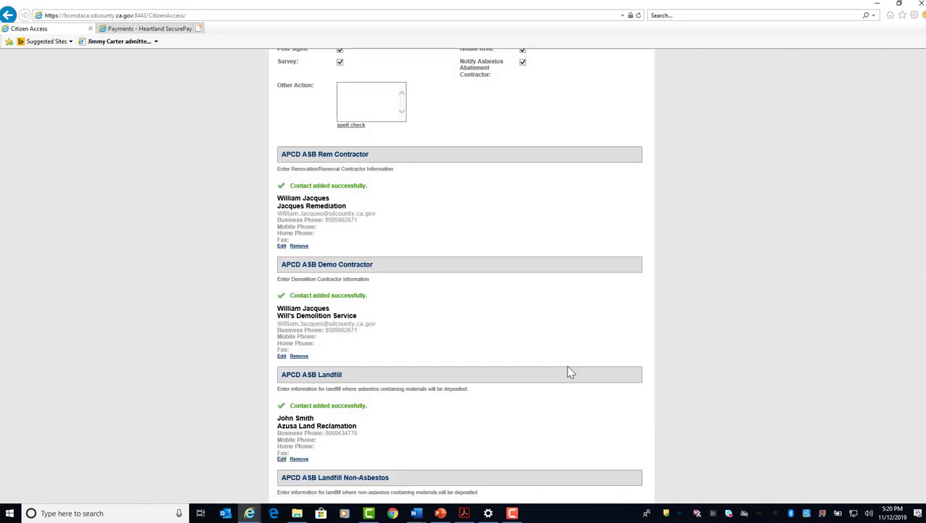
# Add the Miramar Landfill contact from the account as the landfill for non-asbestos containing materials.
pyautogui.scroll(-3, 570, 372)
pyautogui.scroll(-1, 570, 372)
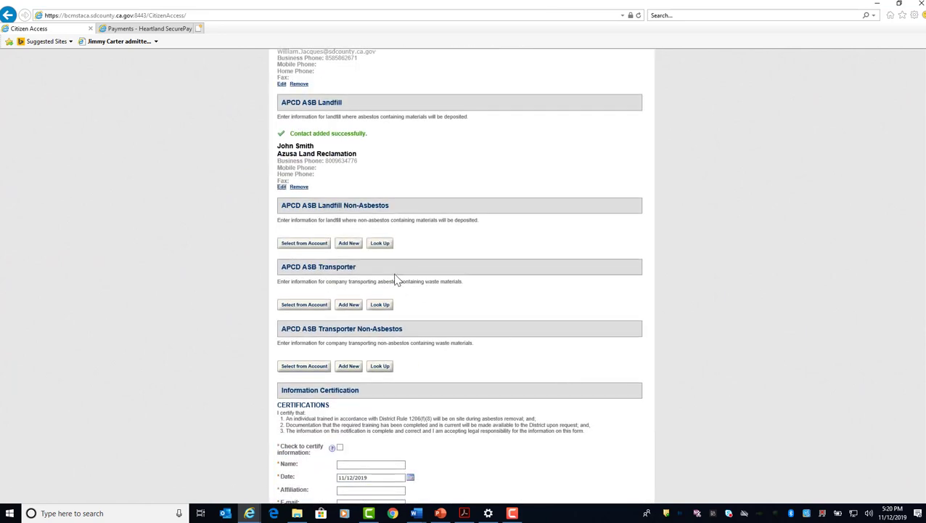
pyautogui.click(304, 245)
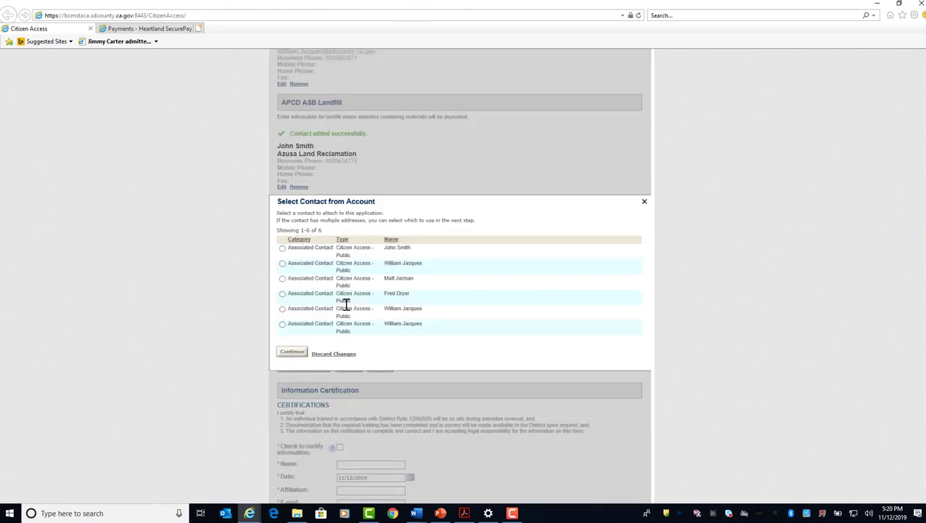
pyautogui.click(283, 293)
pyautogui.click(293, 351)
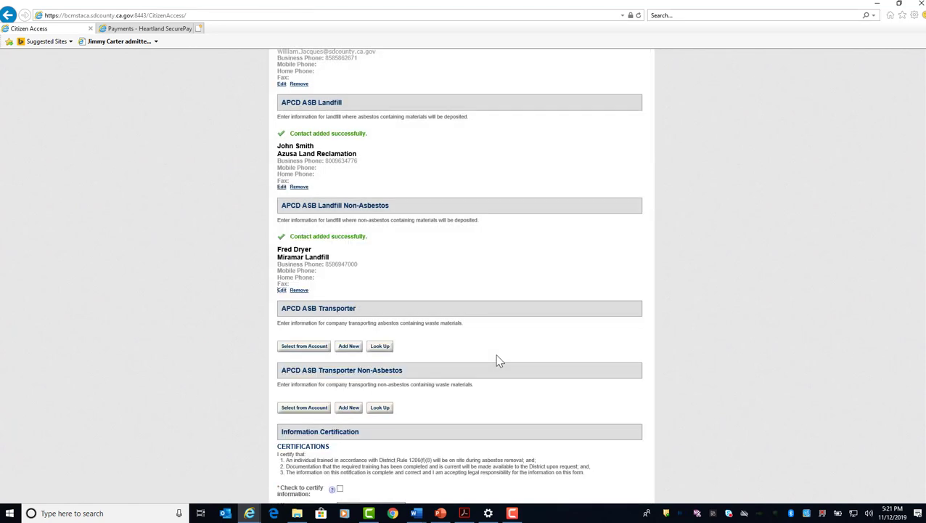
# Add the Jacques Transporting contact from the account as the APCD ASB Transporter for asbestos containing waste.
pyautogui.scroll(-1, 496, 361)
pyautogui.click(317, 282)
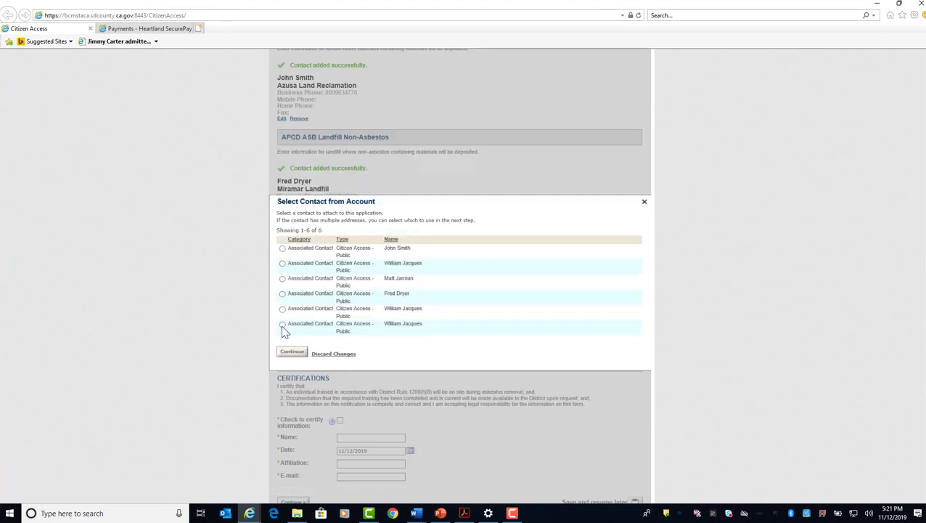
pyautogui.click(290, 350)
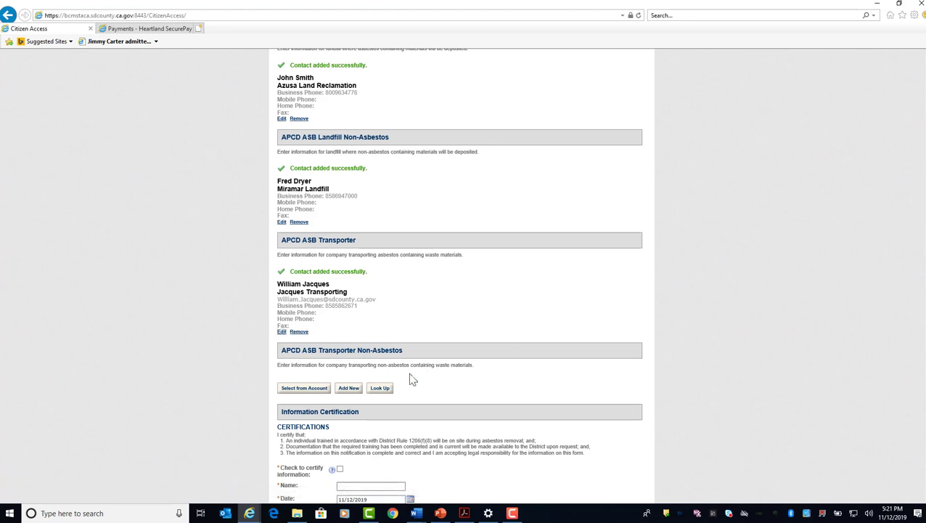
# Add the Jacques Transporting contact from the account as the APCD ASB Transporter Non-Asbestos.
pyautogui.scroll(-1, 315, 343)
pyautogui.click(310, 322)
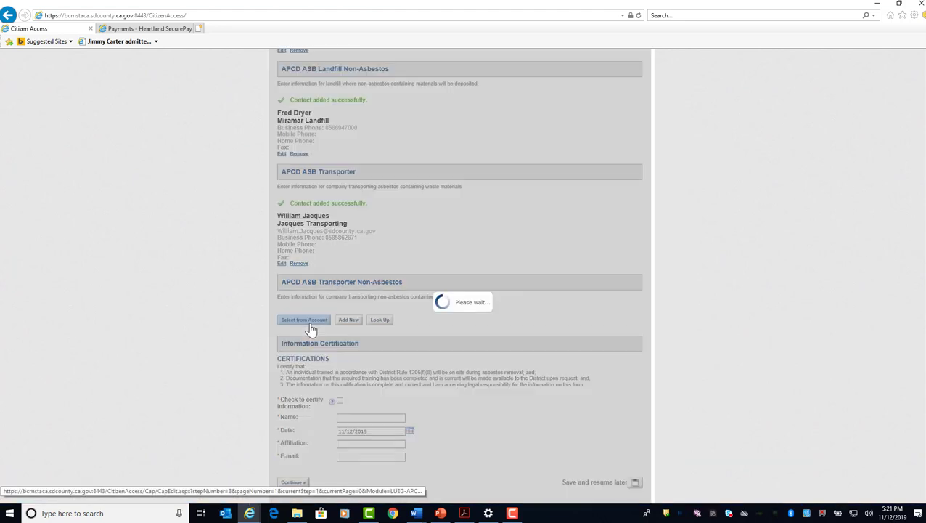
pyautogui.click(282, 324)
pyautogui.click(291, 352)
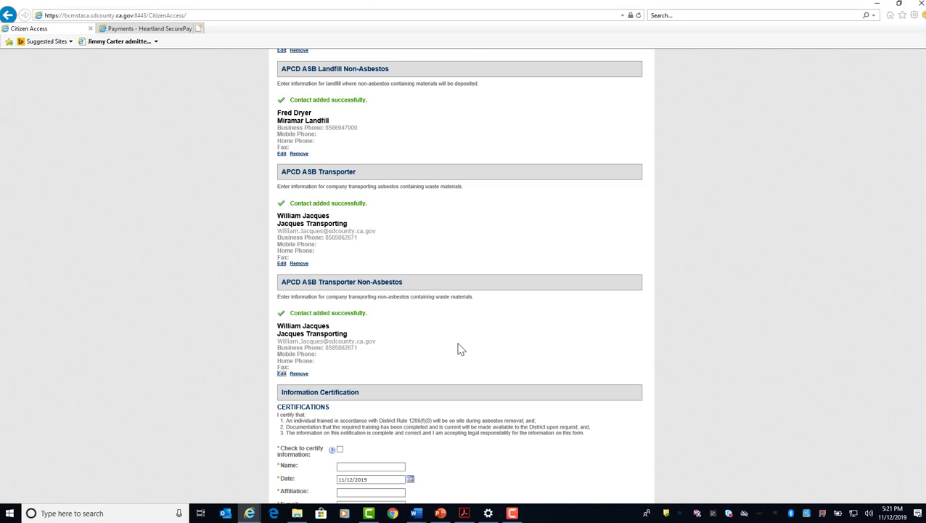
# Certify the information with the signer's full name, affiliation Jacques Remediation and the signer's e-mail, and continue to the documents stage.
pyautogui.scroll(-3, 459, 349)
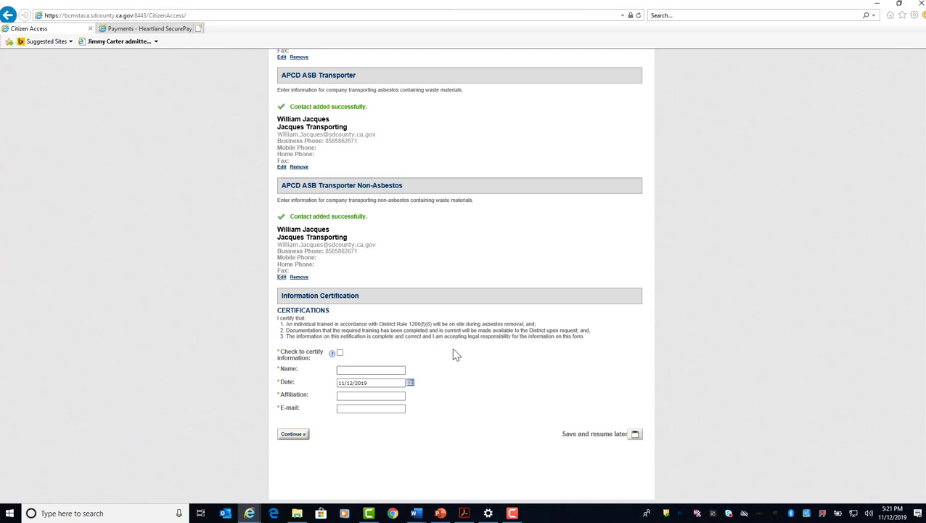
pyautogui.click(340, 353)
pyautogui.click(383, 369)
pyautogui.press('Tab')
pyautogui.press('Tab')
pyautogui.press('Tab')
pyautogui.write('Jacq')
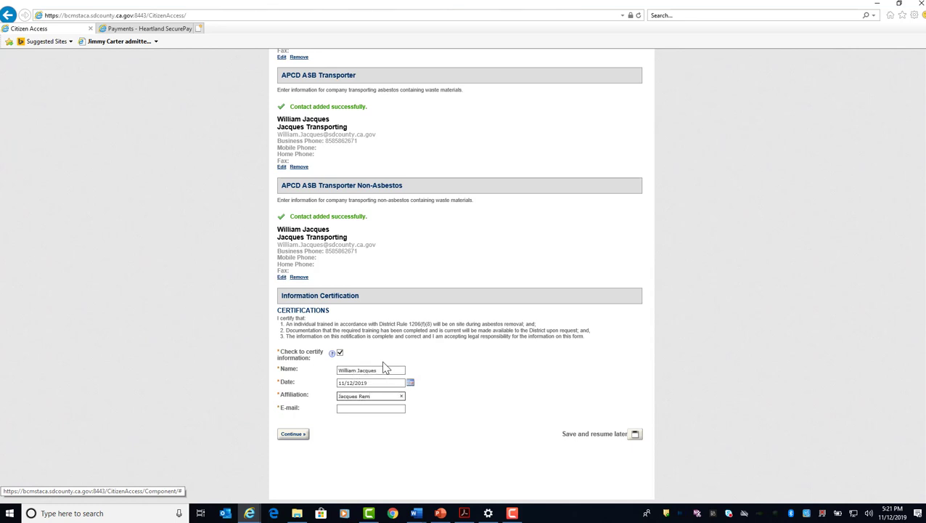
pyautogui.press('Tab')
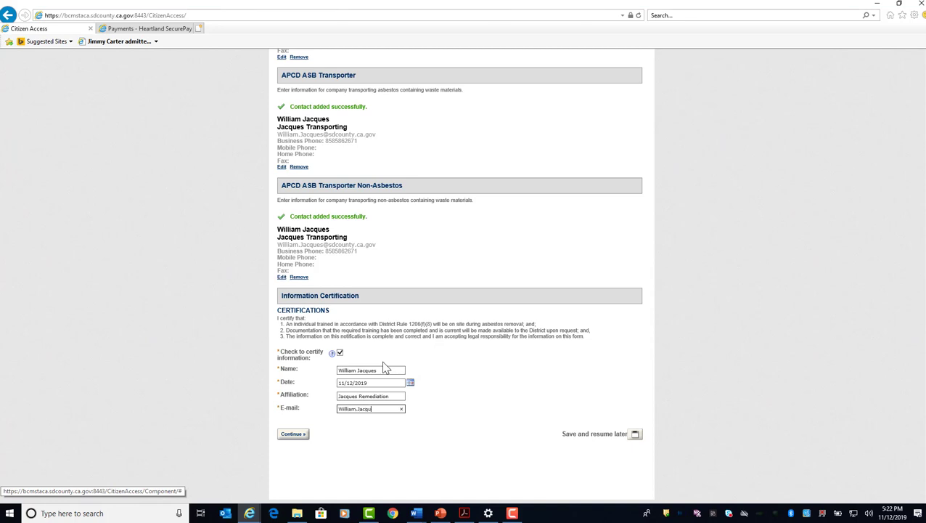
pyautogui.click(301, 434)
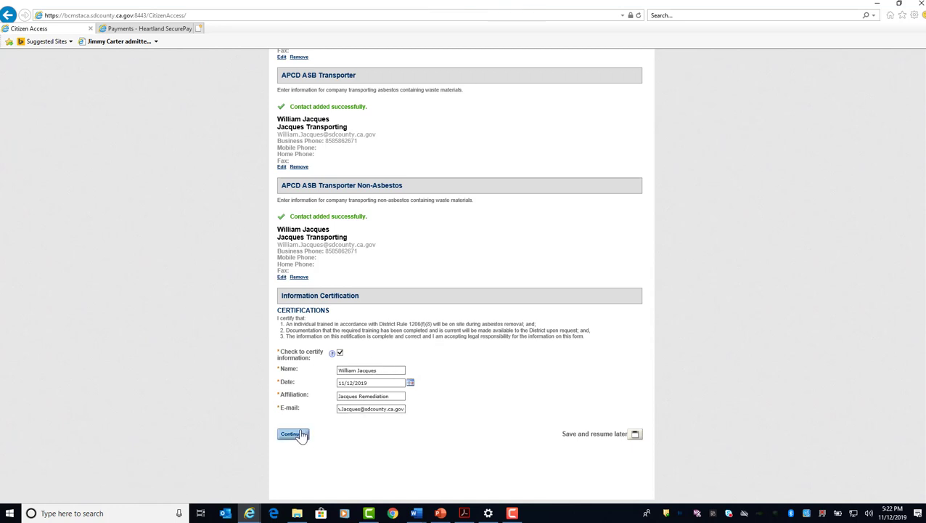
pyautogui.click(301, 435)
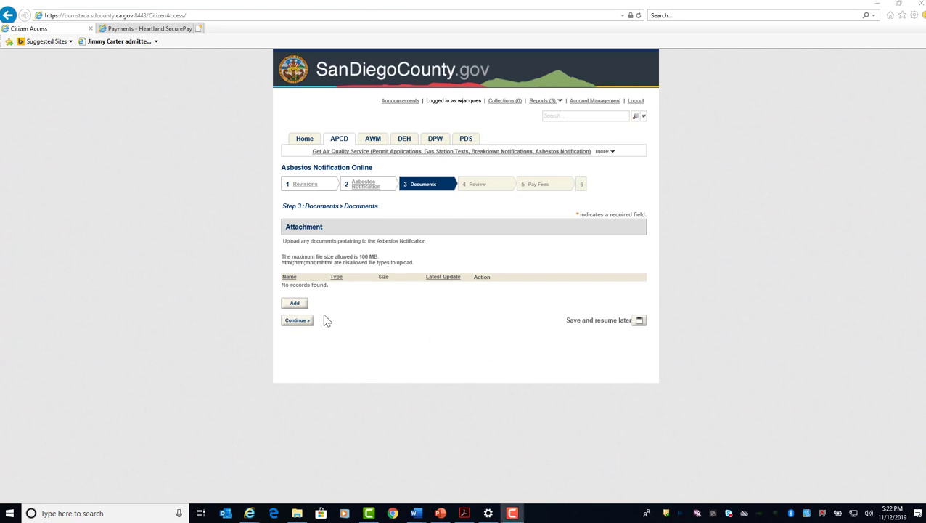
# Upload acm5-2001att.pdf as an APCD-General-Application document described as "Project Asbestos Survey", save it and continue to the review.
pyautogui.click(294, 303)
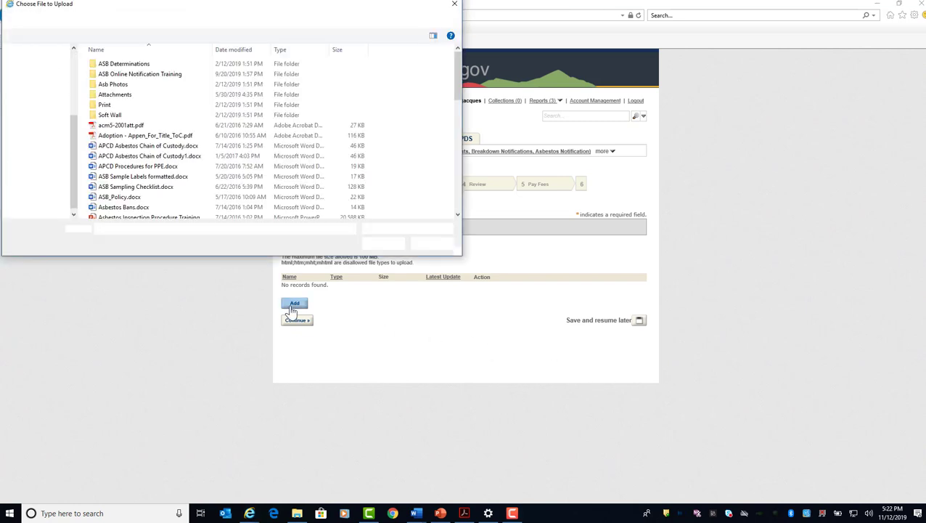
pyautogui.click(125, 126)
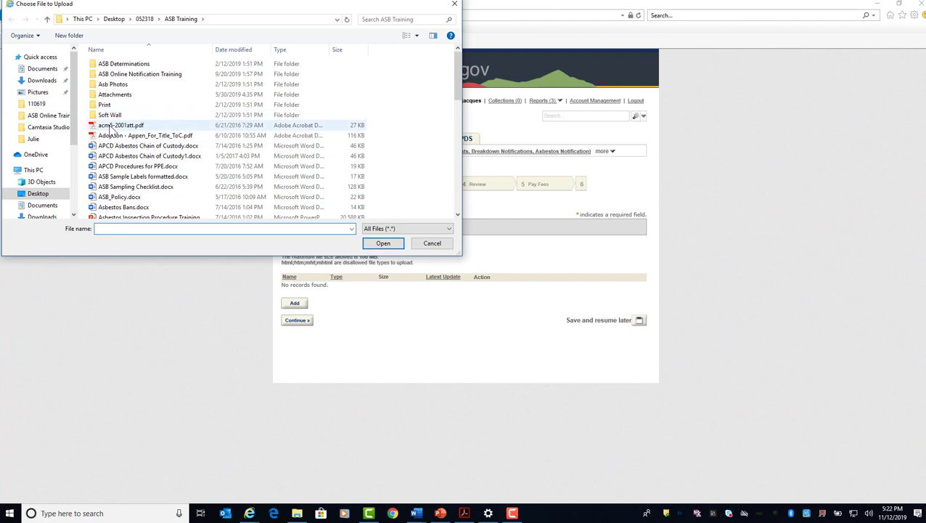
pyautogui.click(382, 244)
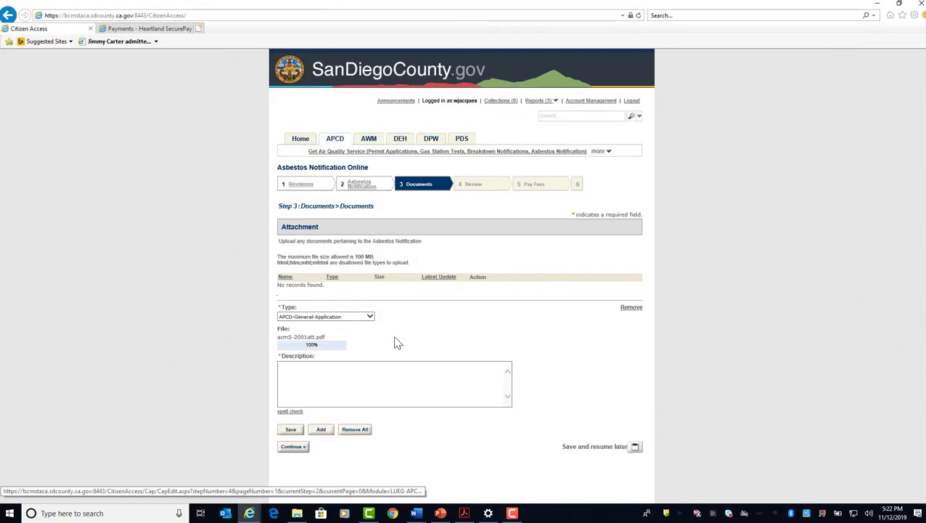
pyautogui.click(336, 373)
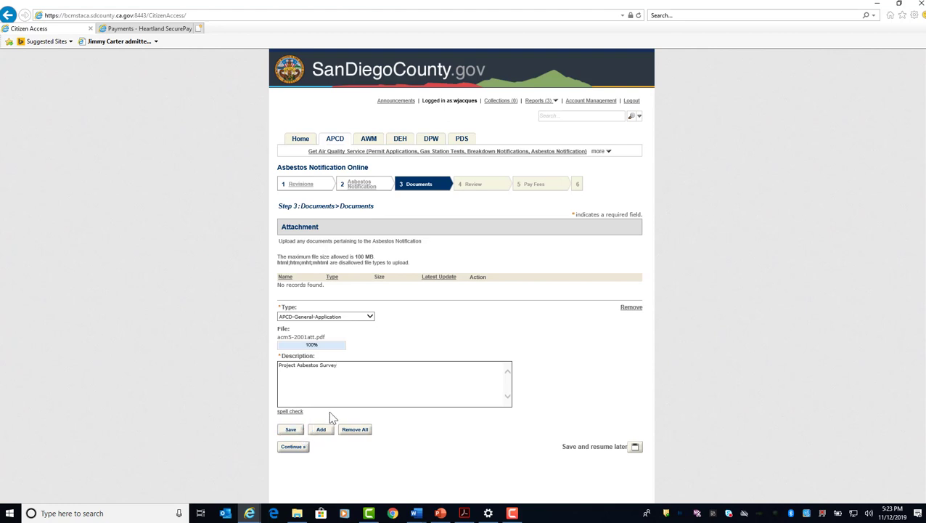
pyautogui.click(291, 433)
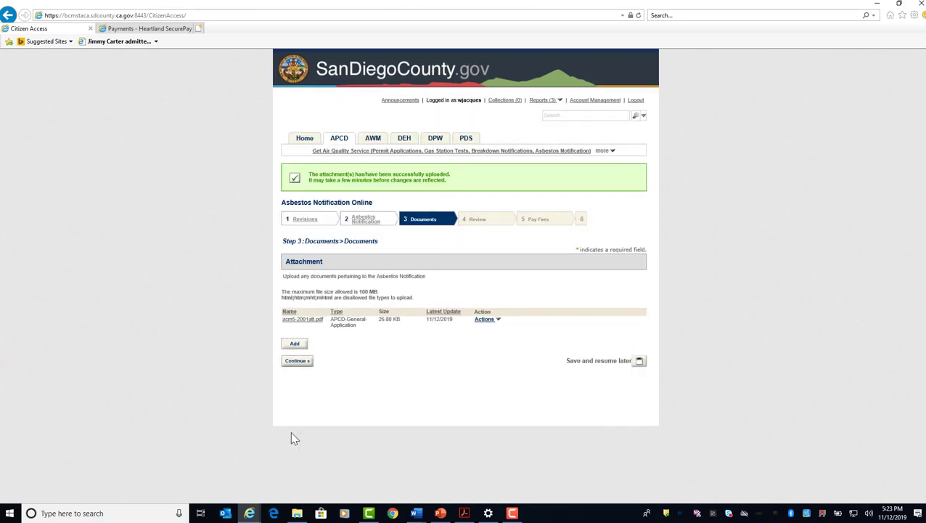
pyautogui.click(298, 361)
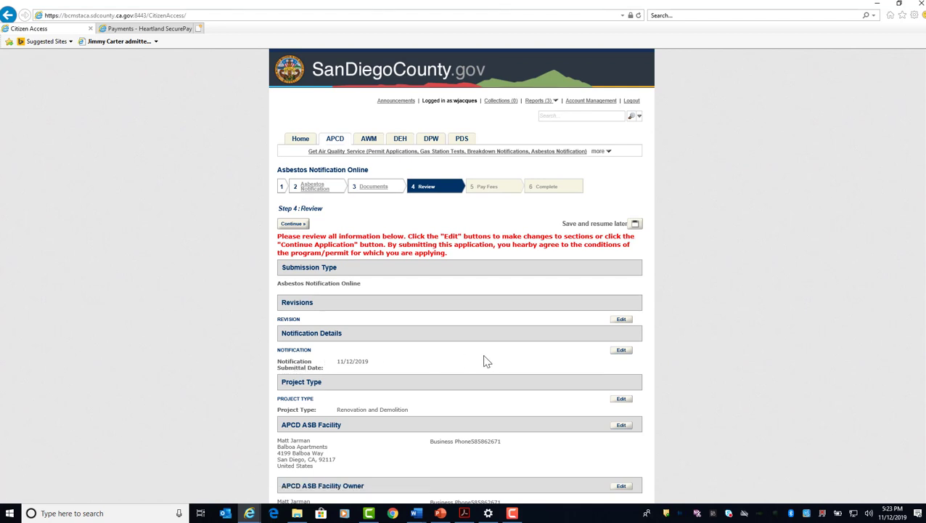
# Review all entered notification sections, the certification and the attachment, and continue to the fee payment stage.
pyautogui.scroll(-5, 484, 357)
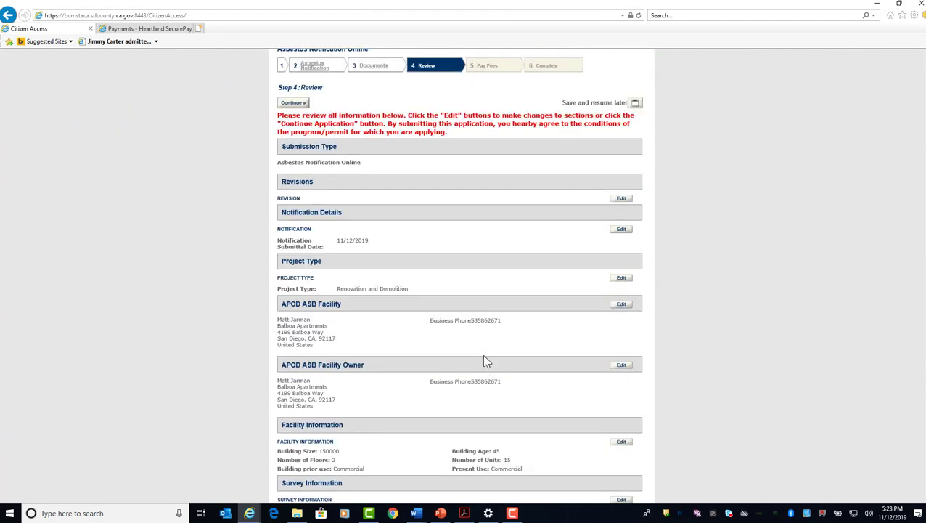
pyautogui.scroll(-8, 485, 356)
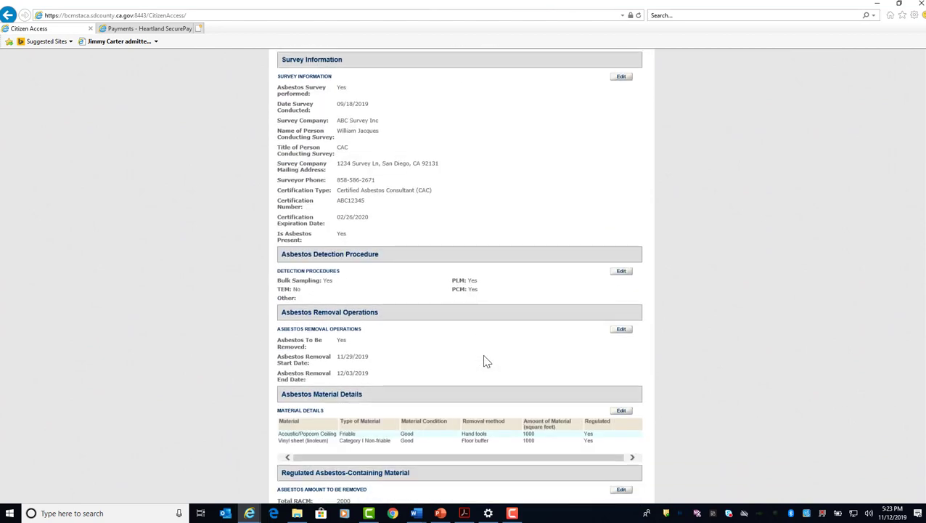
pyautogui.scroll(-8, 484, 356)
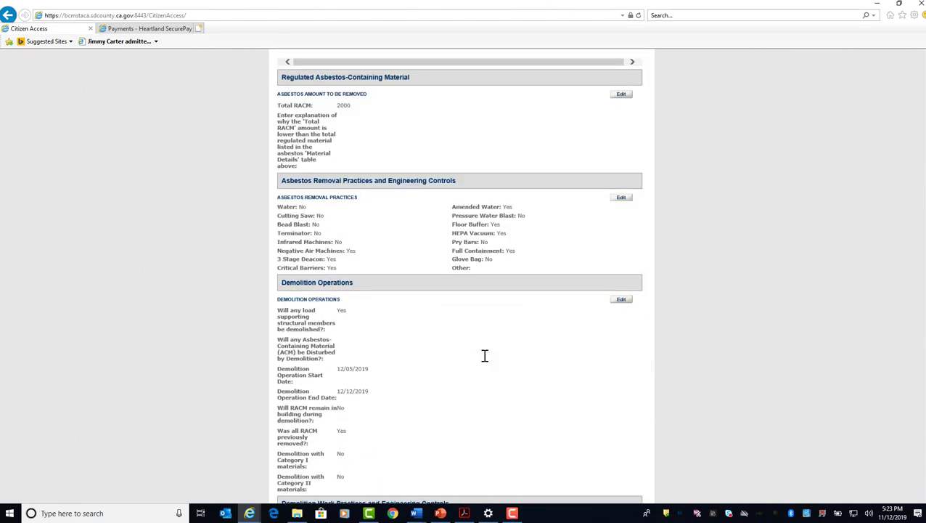
pyautogui.scroll(-5, 485, 359)
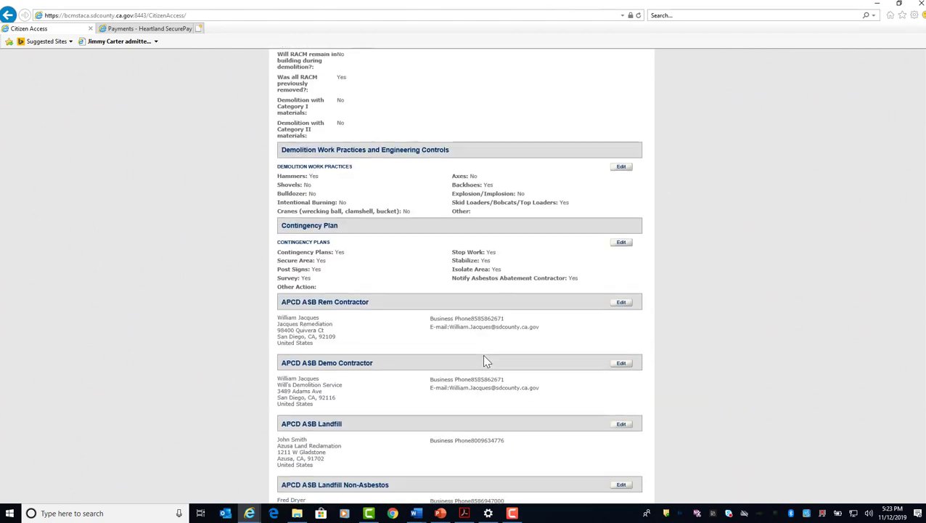
pyautogui.scroll(-7, 485, 361)
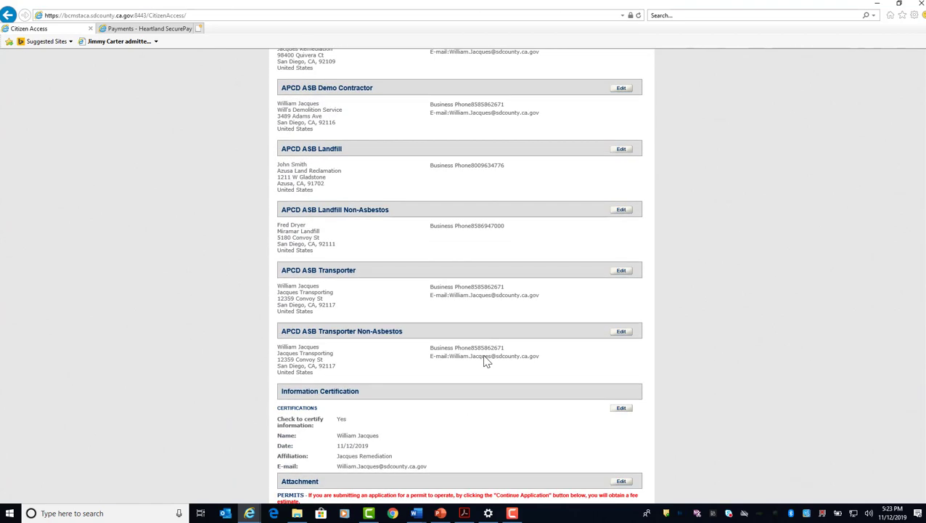
pyautogui.scroll(-2, 485, 360)
pyautogui.scroll(-1, 485, 358)
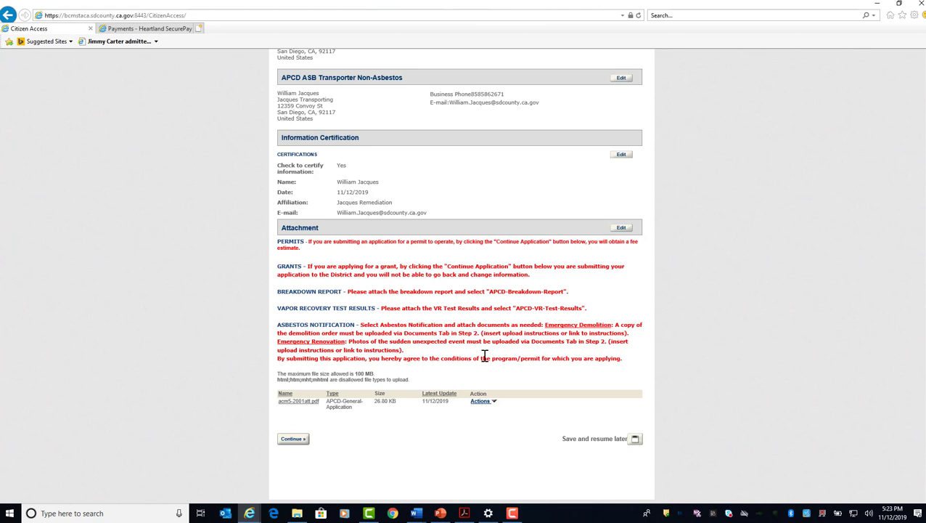
pyautogui.click(292, 439)
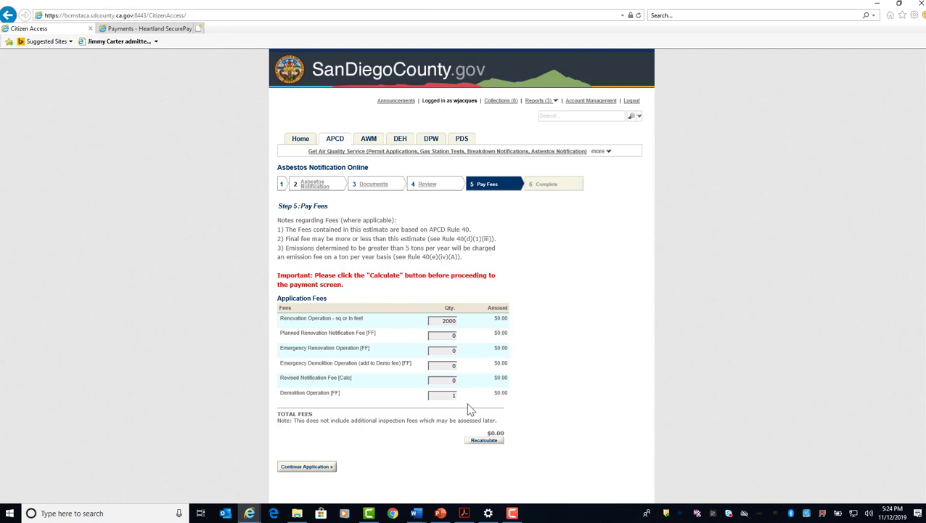
# Recalculate the application fees and proceed to pay the bill by credit card.
pyautogui.click(484, 440)
pyautogui.click(311, 471)
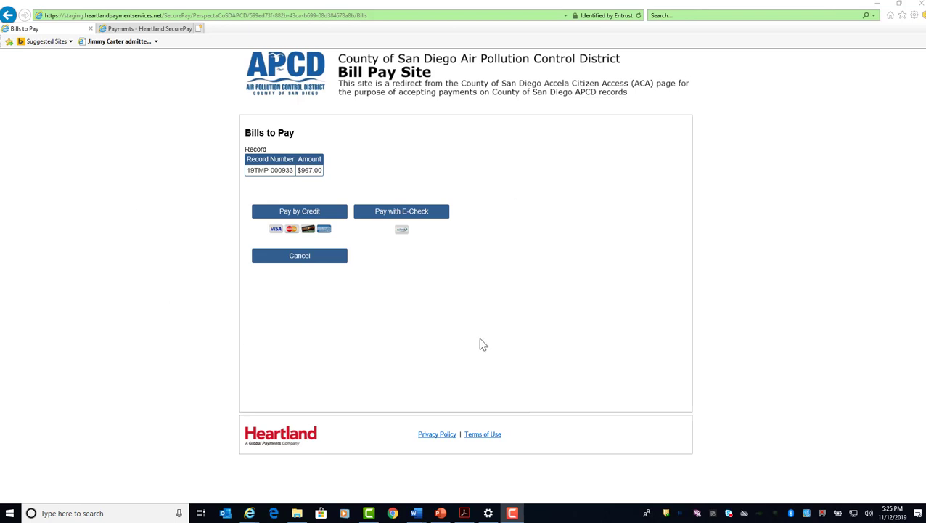
pyautogui.click(310, 213)
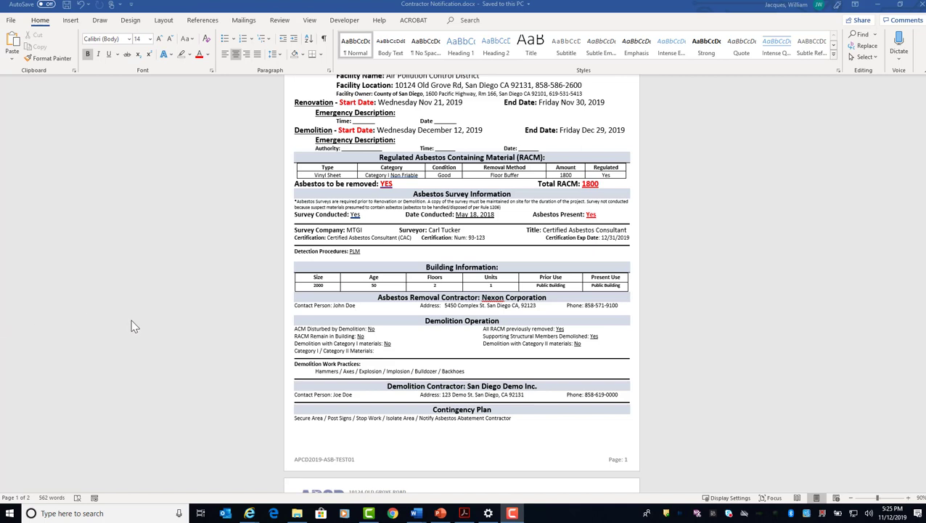
# Examine the Contractor Notification document in Word, from project dates and survey information through contractors, transporters, landfills and certification.
pyautogui.scroll(2, 470, 336)
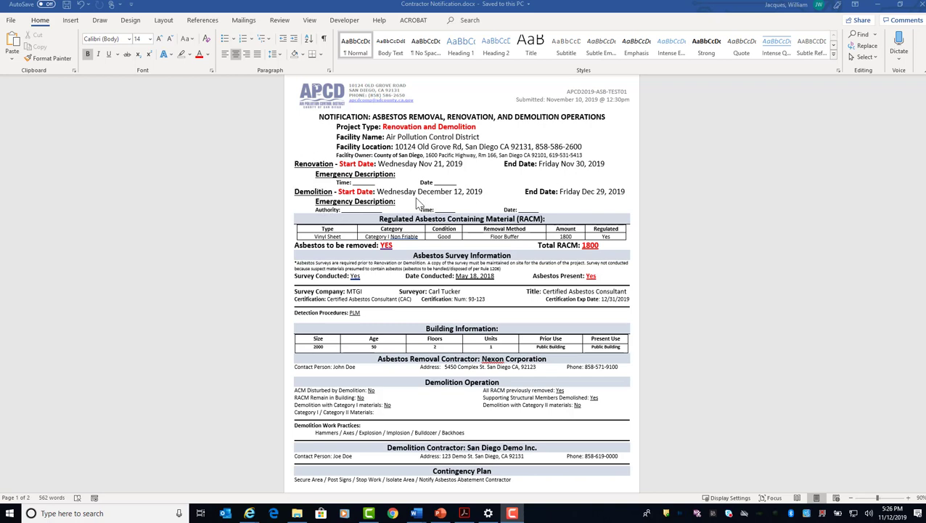
pyautogui.scroll(-1, 629, 349)
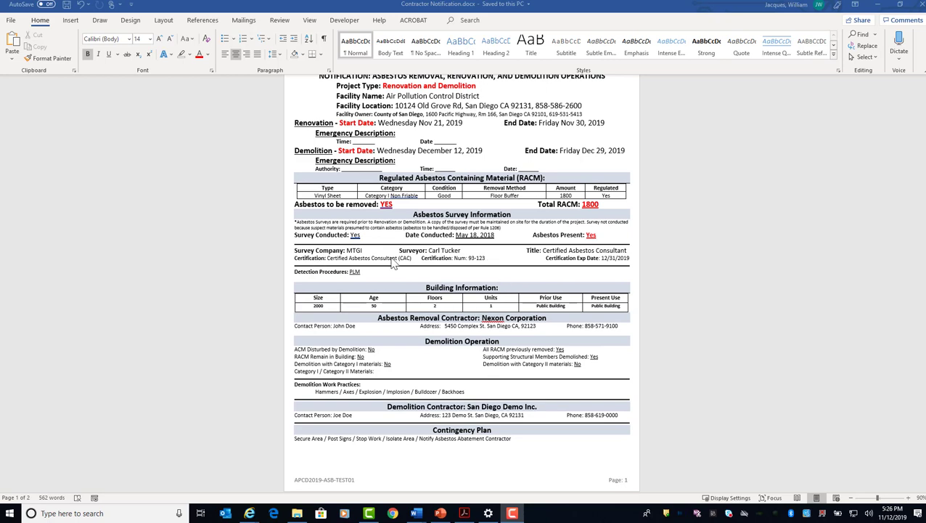
pyautogui.scroll(-1, 331, 312)
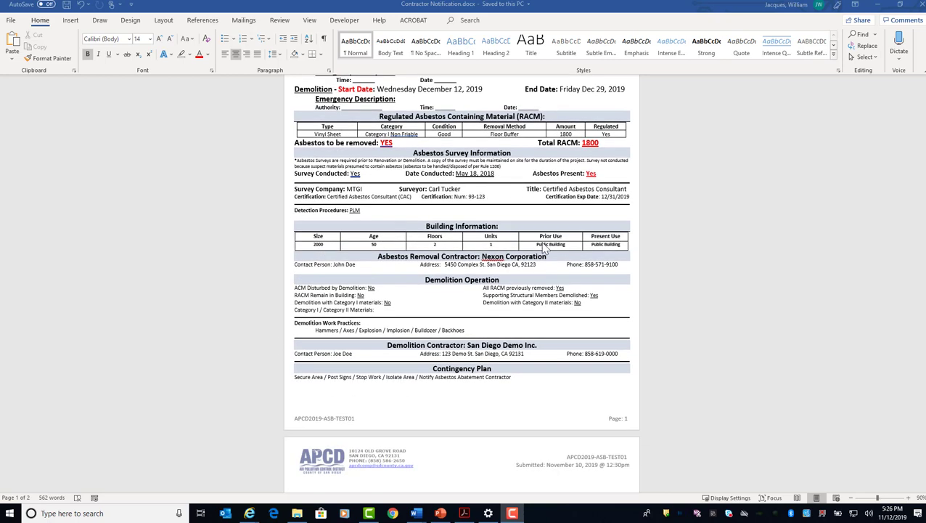
pyautogui.scroll(-1, 358, 259)
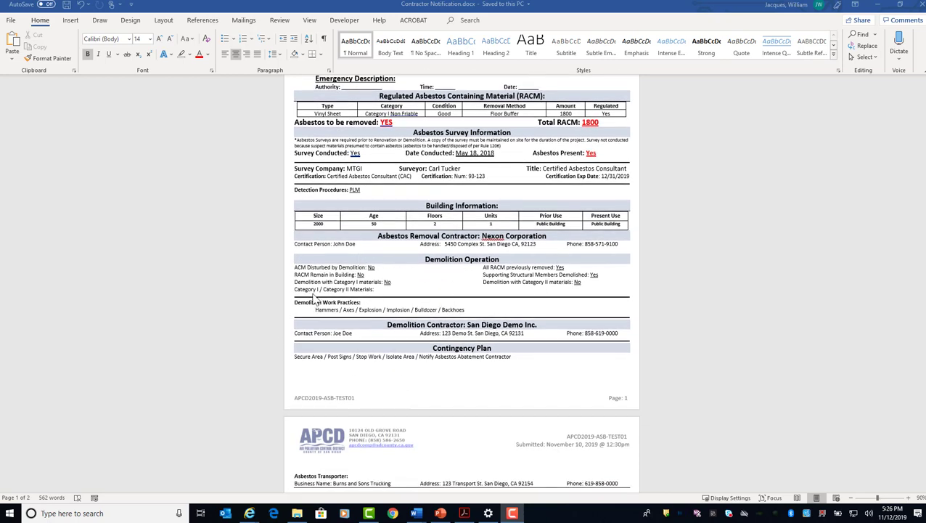
pyautogui.scroll(-2, 377, 381)
pyautogui.scroll(-3, 383, 390)
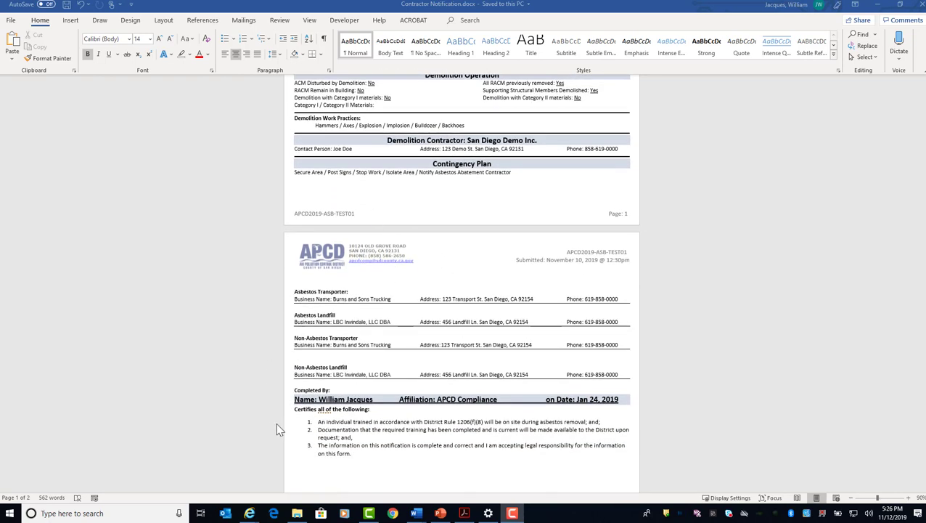
pyautogui.scroll(-2, 310, 445)
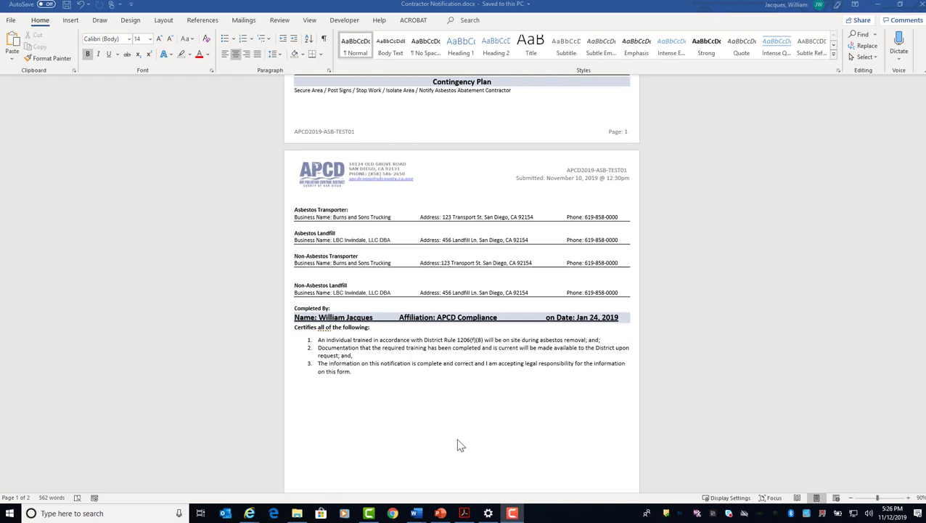
pyautogui.scroll(-2, 458, 444)
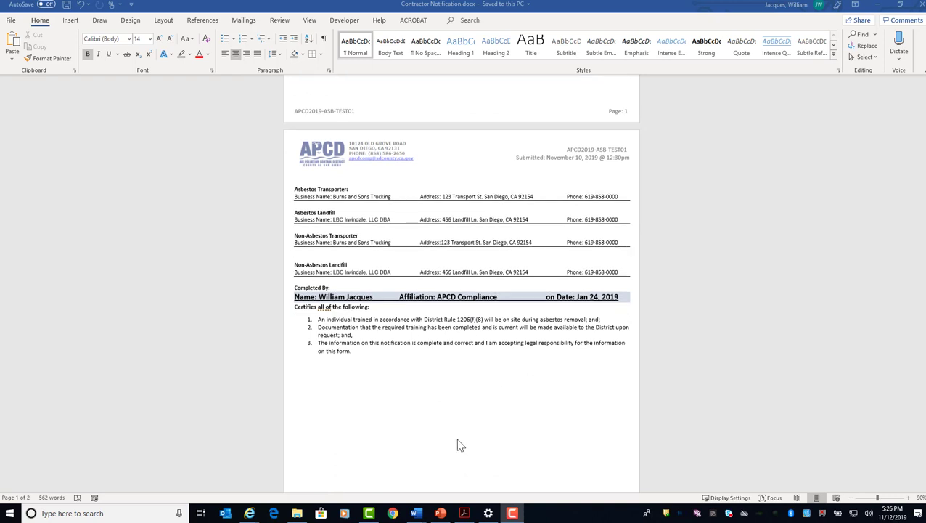